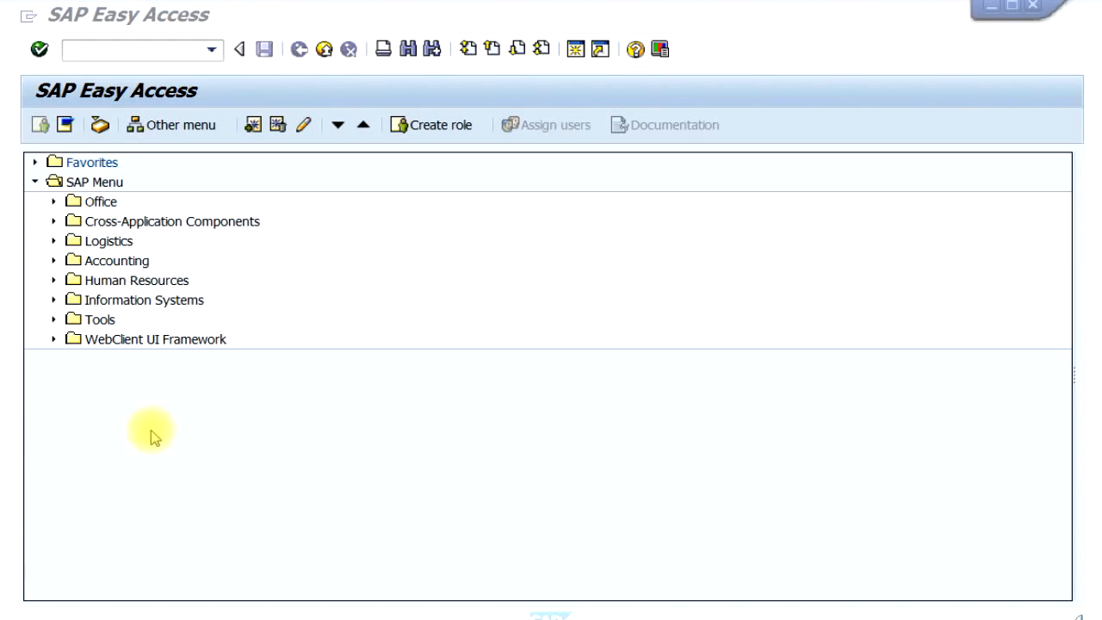
- Open transaction FS00 by its code and return to the SAP Easy Access screen
click(124, 54)
text(FS00)
key(Return)
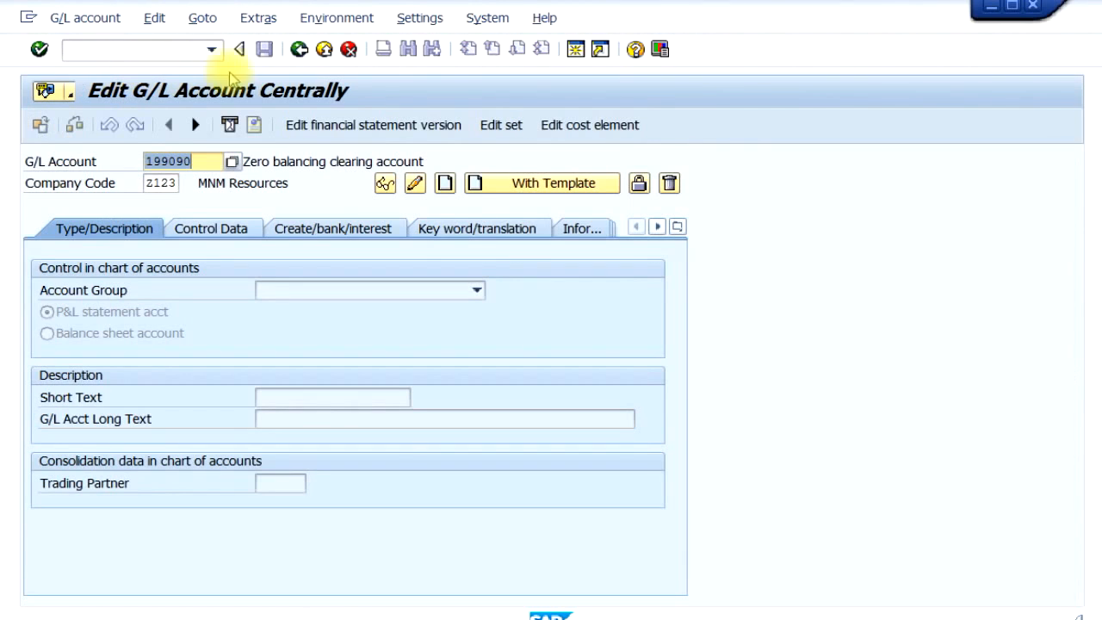
click(299, 49)
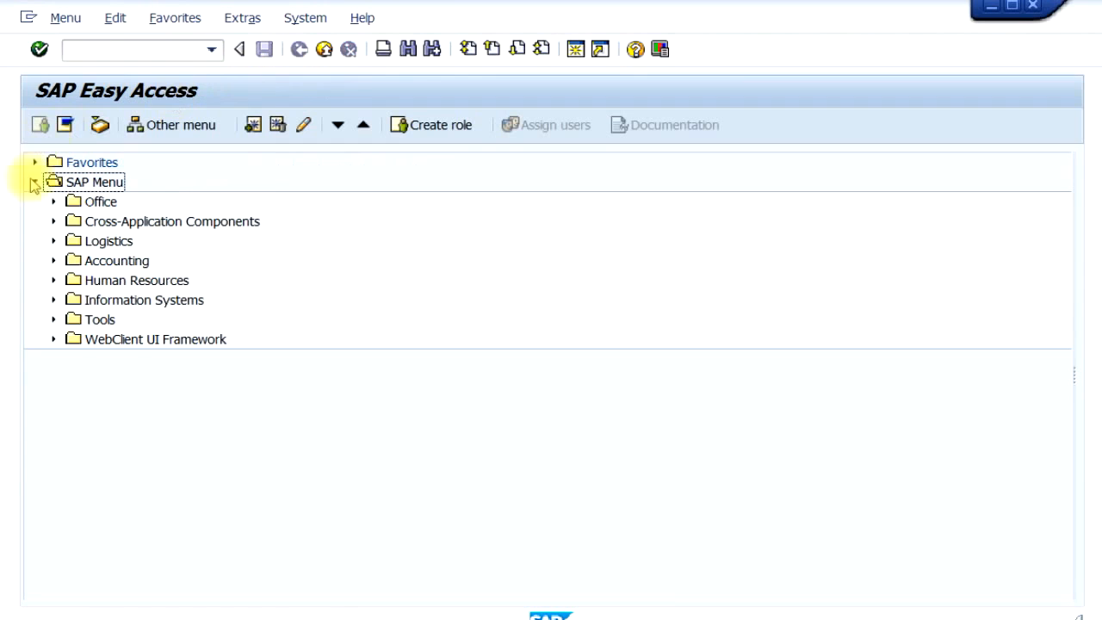
- Open FS00 - Centrally from Accounting, Financial Accounting, General Ledger, Master Records, G/L Accounts, Individual Processing in the SAP Menu
click(53, 261)
click(73, 281)
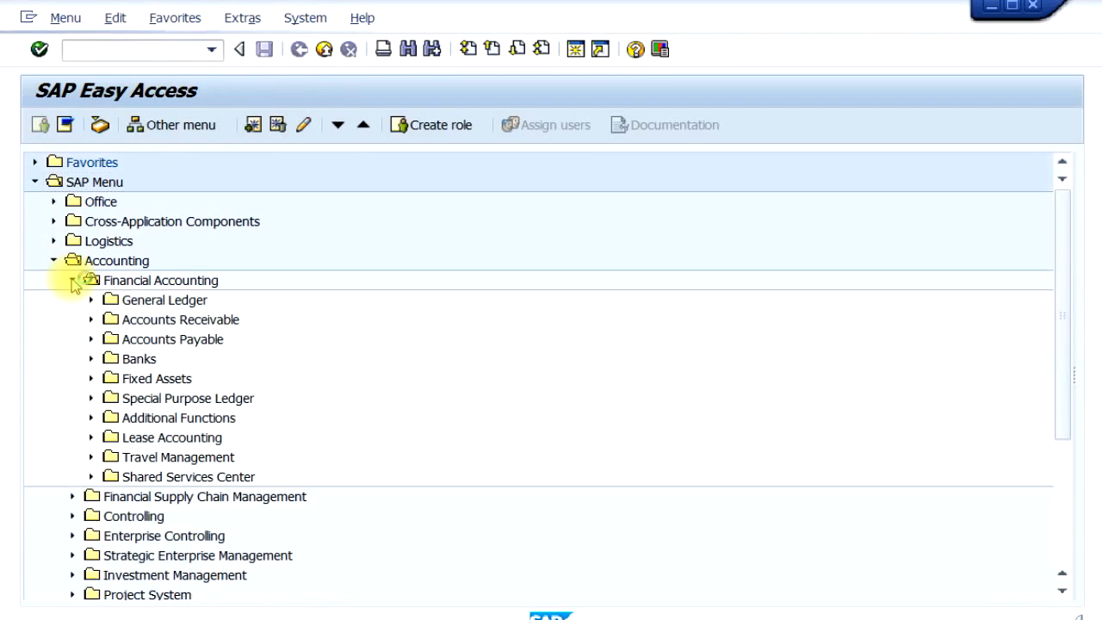
click(91, 300)
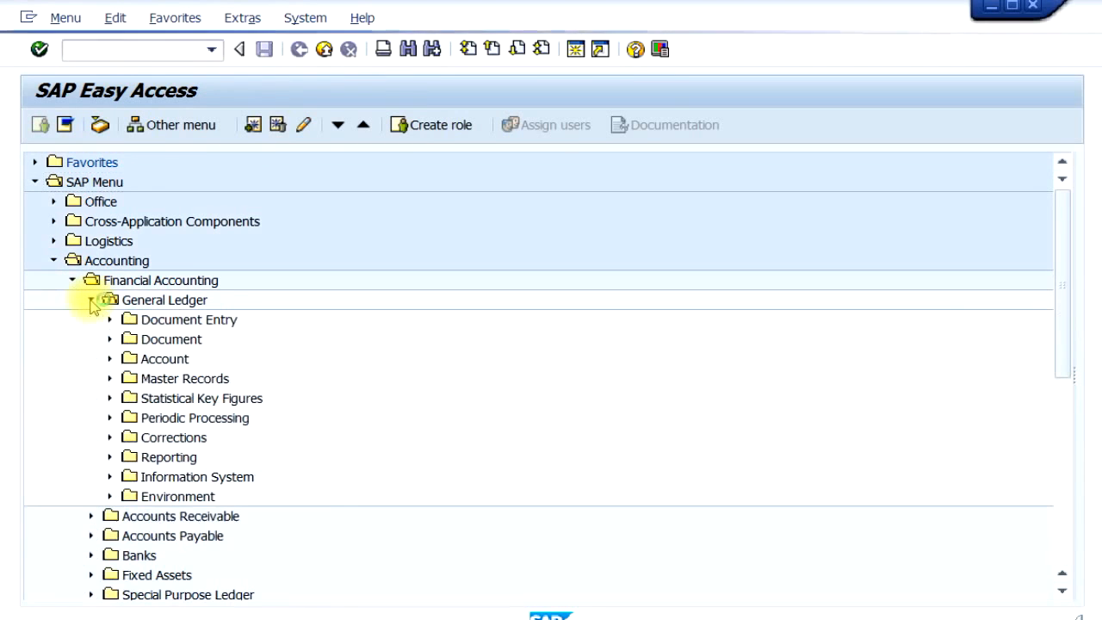
click(110, 379)
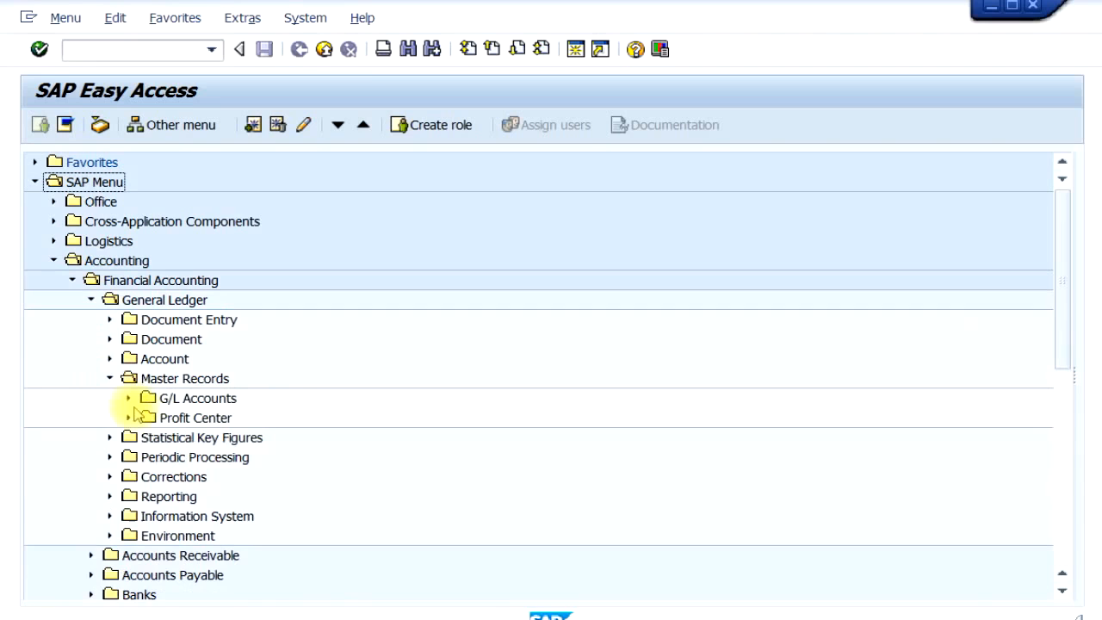
click(128, 399)
click(147, 419)
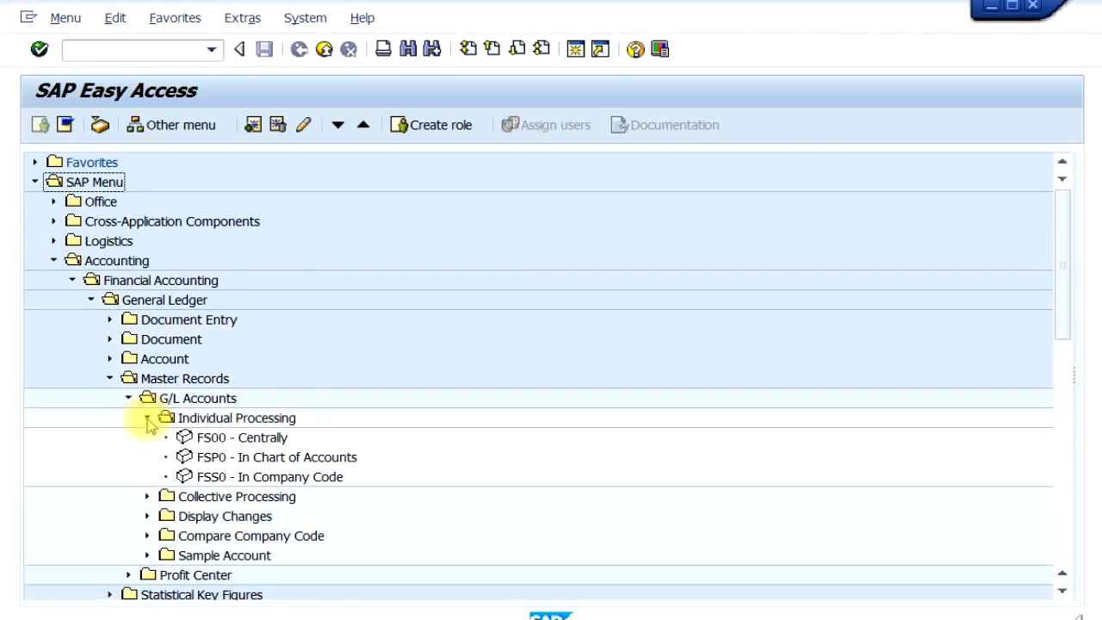
double_click(258, 439)
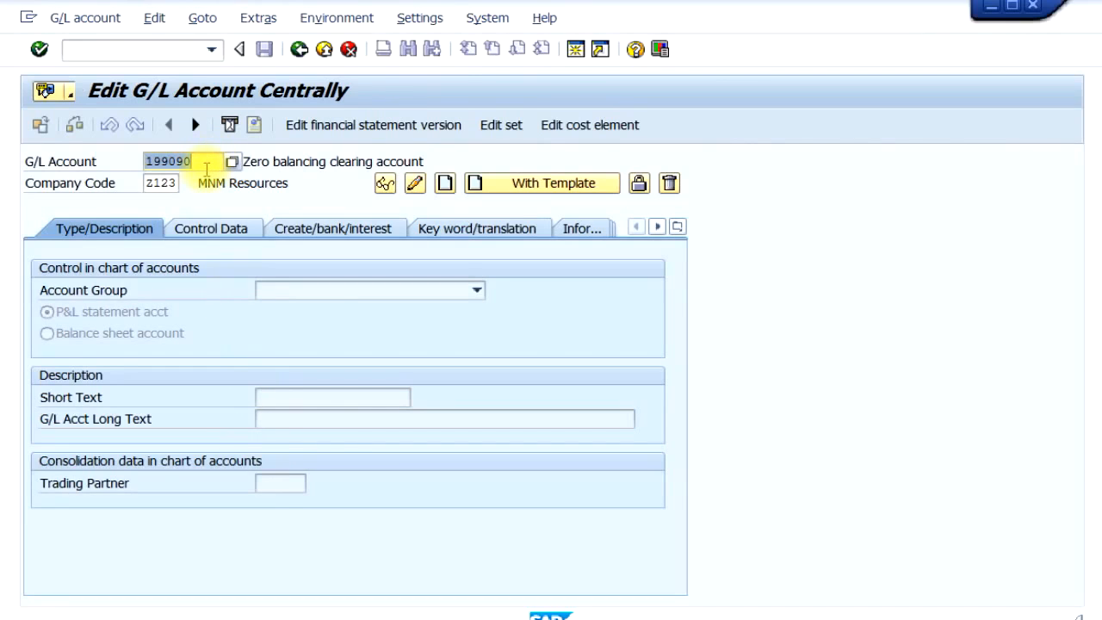
- Search the G/L accounts in chart ZCOA with 5* and display the Stationery Expense account
key(Return)
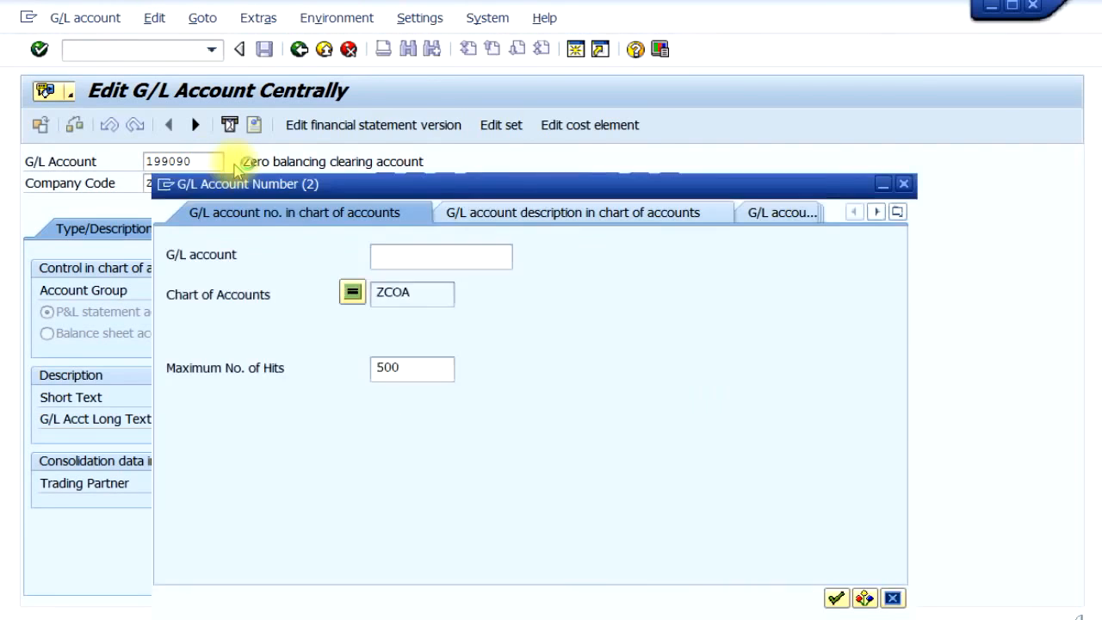
text(5*)
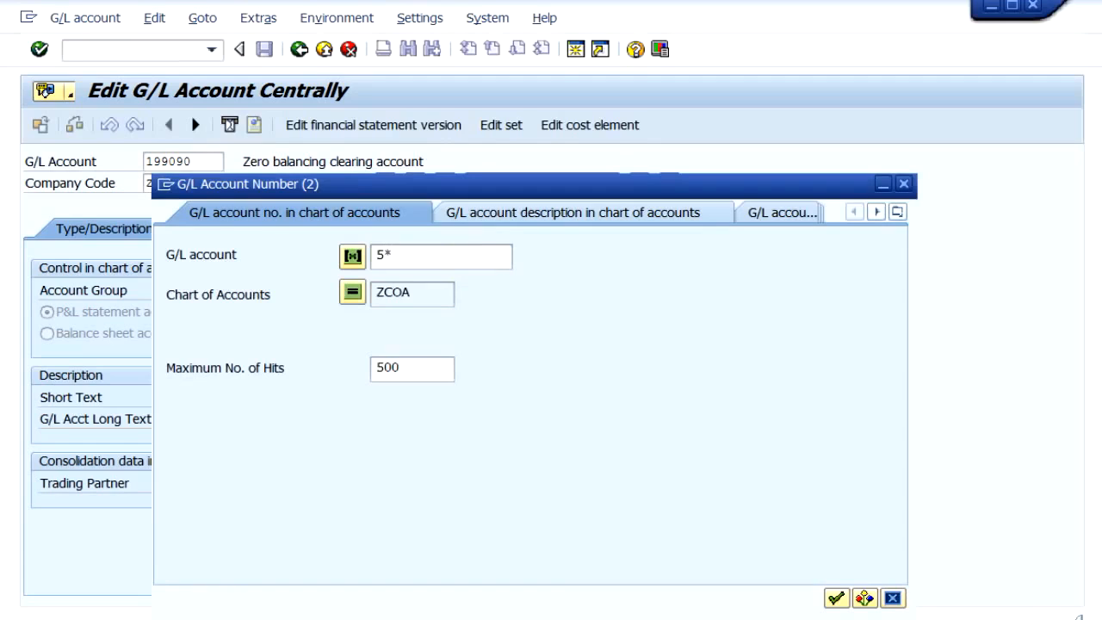
click(470, 261)
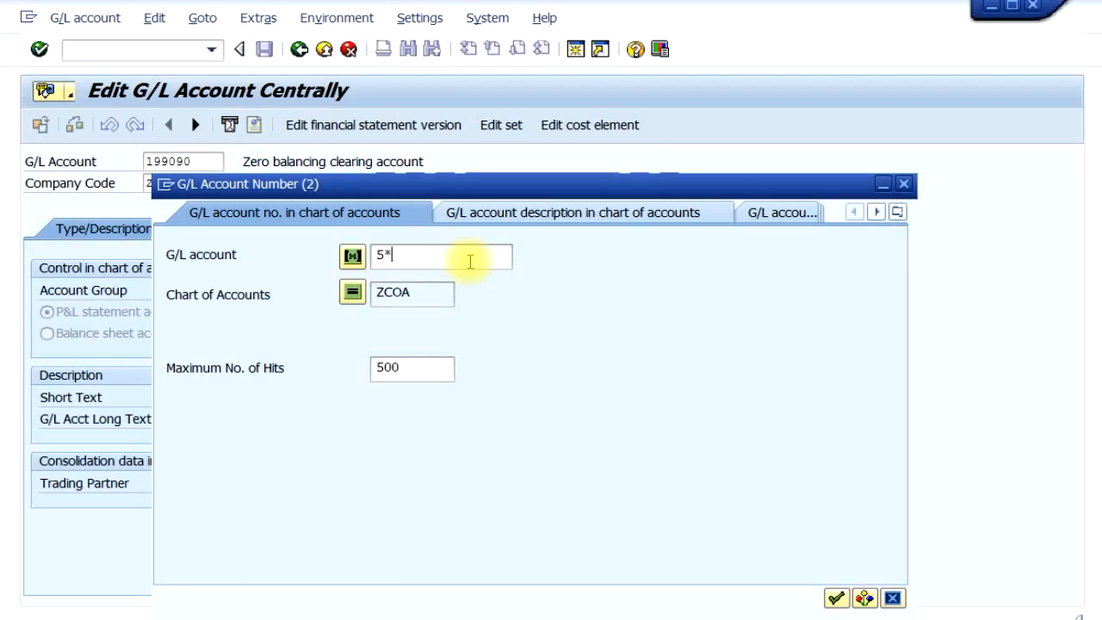
key(Return)
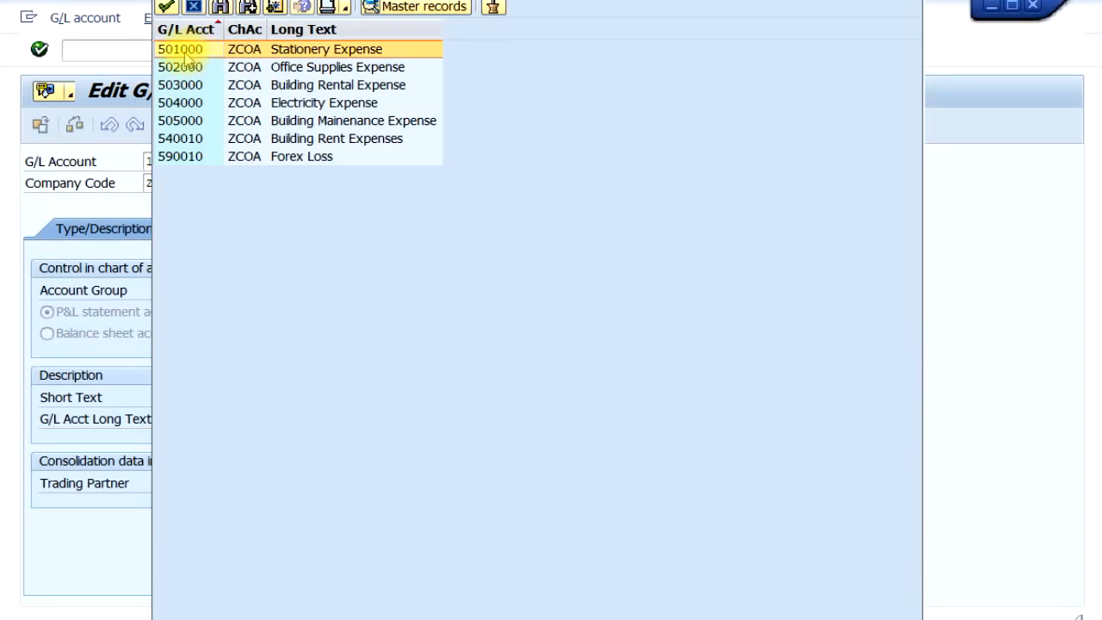
double_click(275, 49)
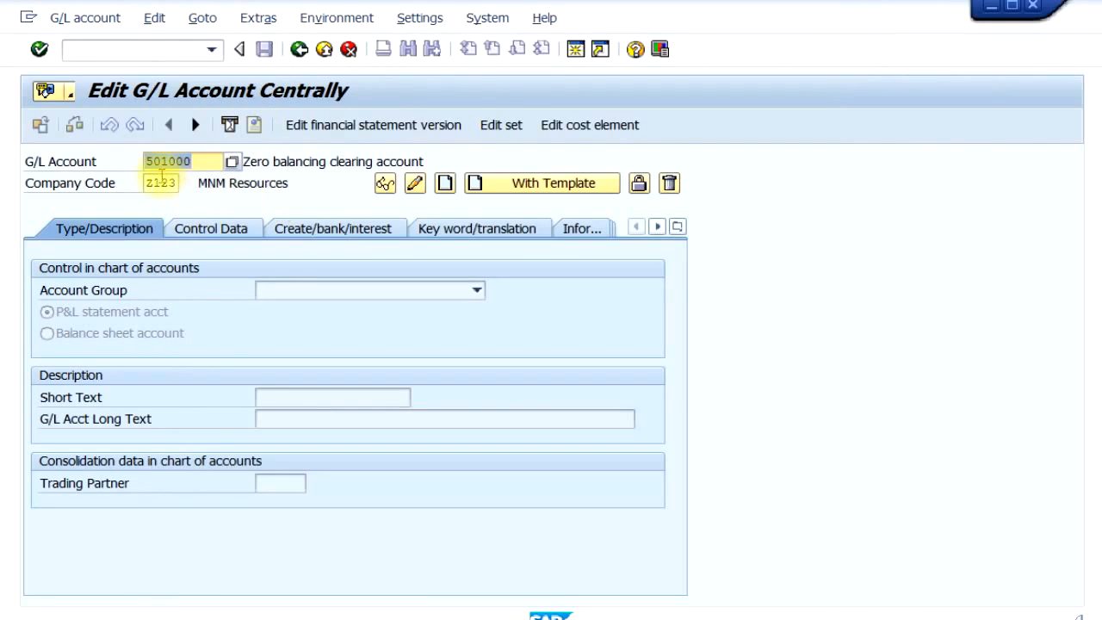
click(385, 185)
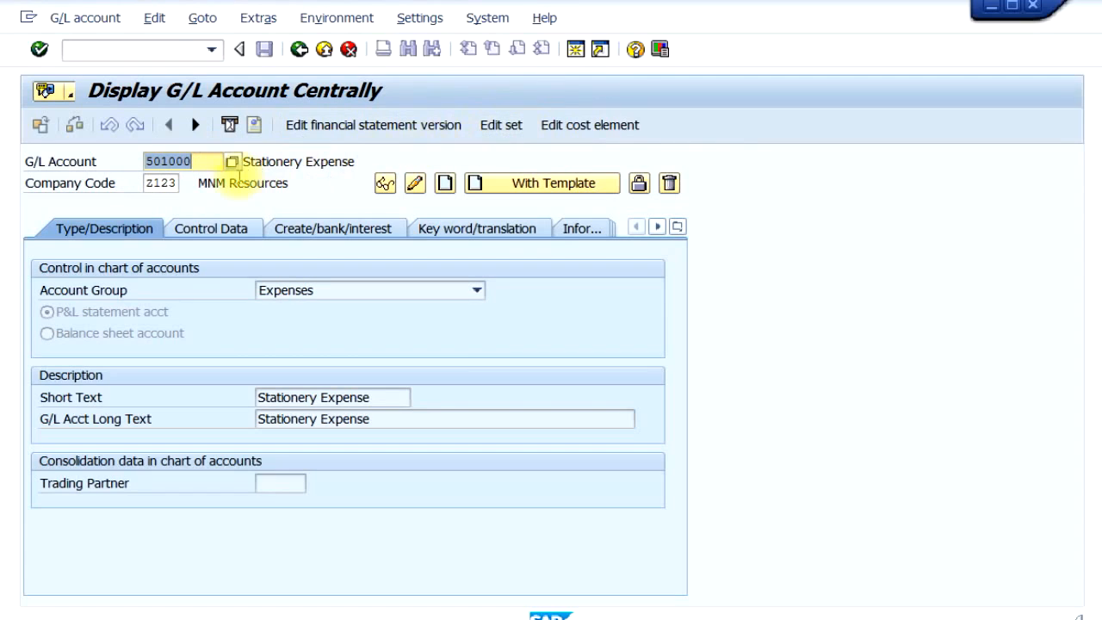
- Start creating a cost element from the Stationery Expense account and open its master data
click(609, 130)
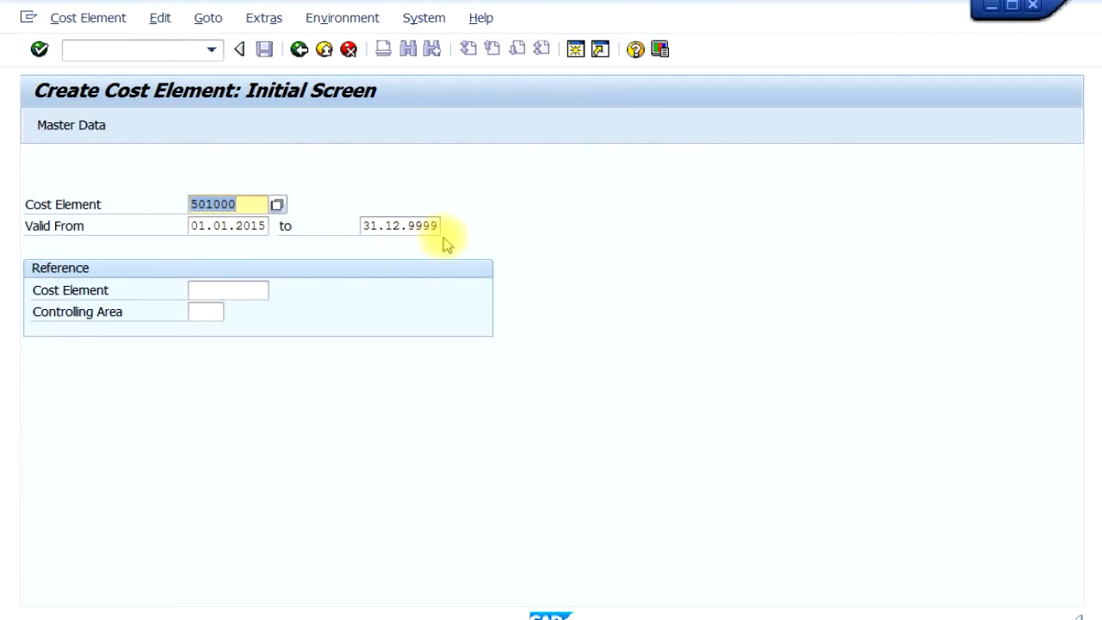
double_click(213, 204)
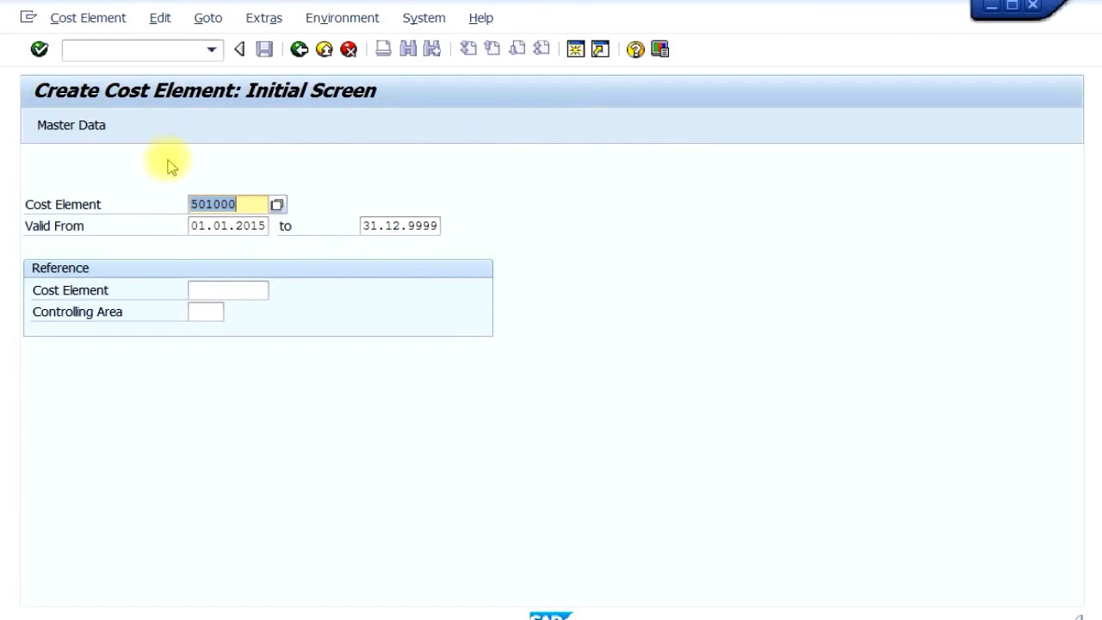
click(93, 135)
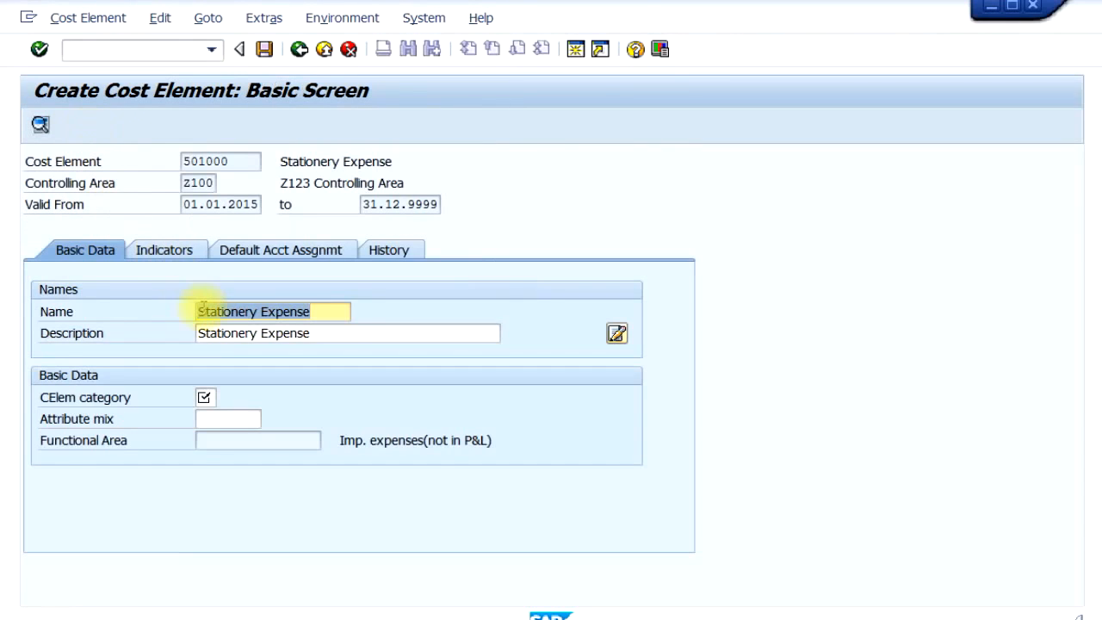
- Set the Stationery Expense cost element category to 1, Primary costs/cost-reducing revenues
click(314, 337)
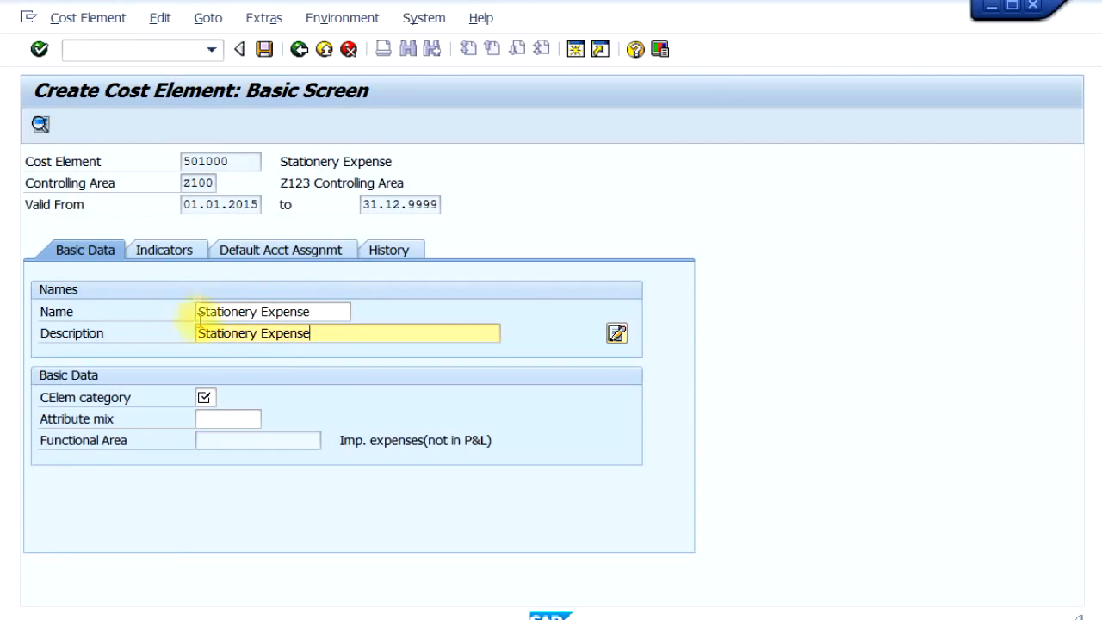
click(203, 397)
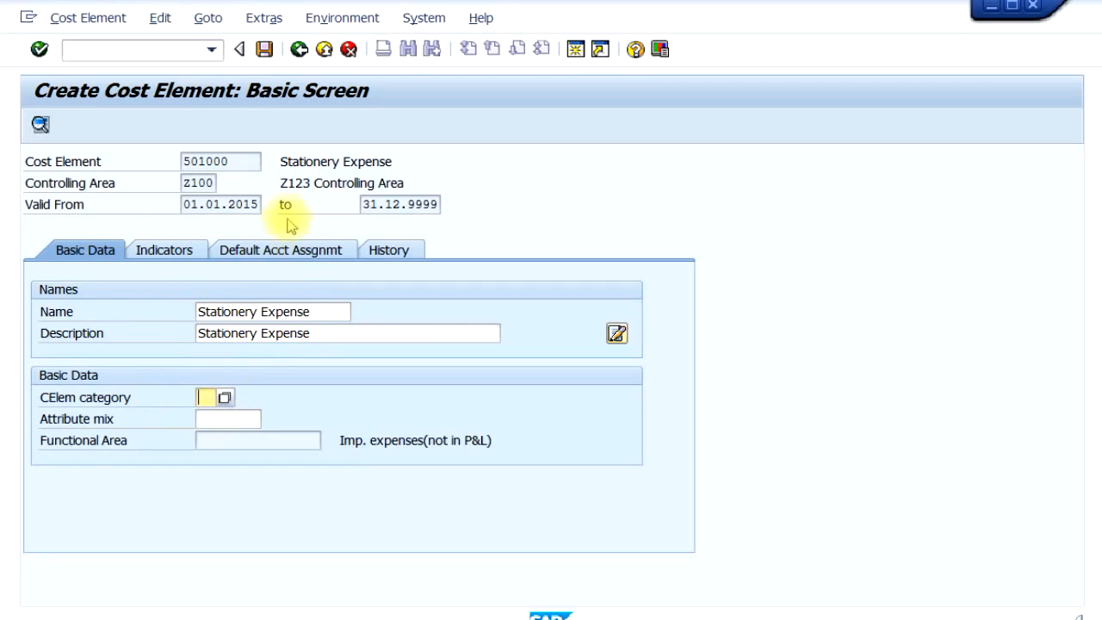
click(226, 398)
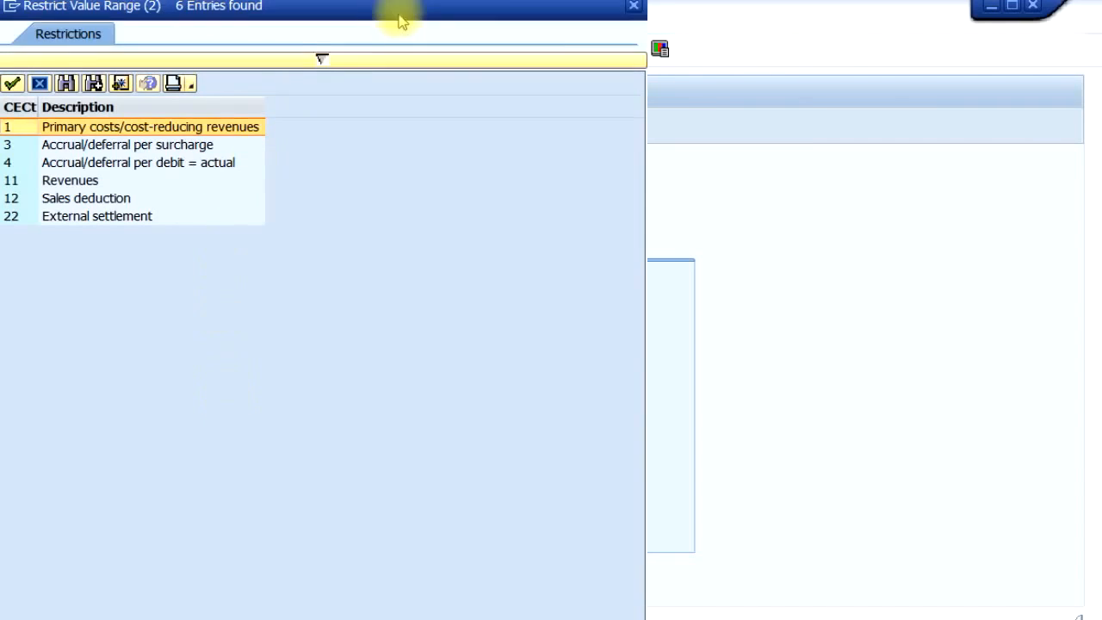
drag(404, 19, 775, 139)
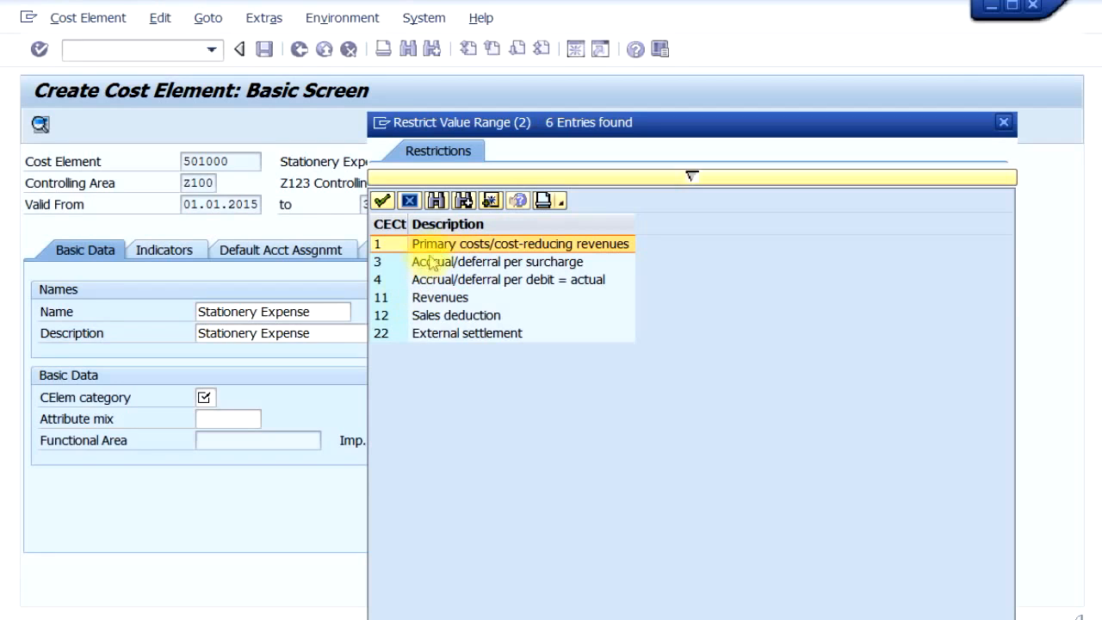
double_click(437, 246)
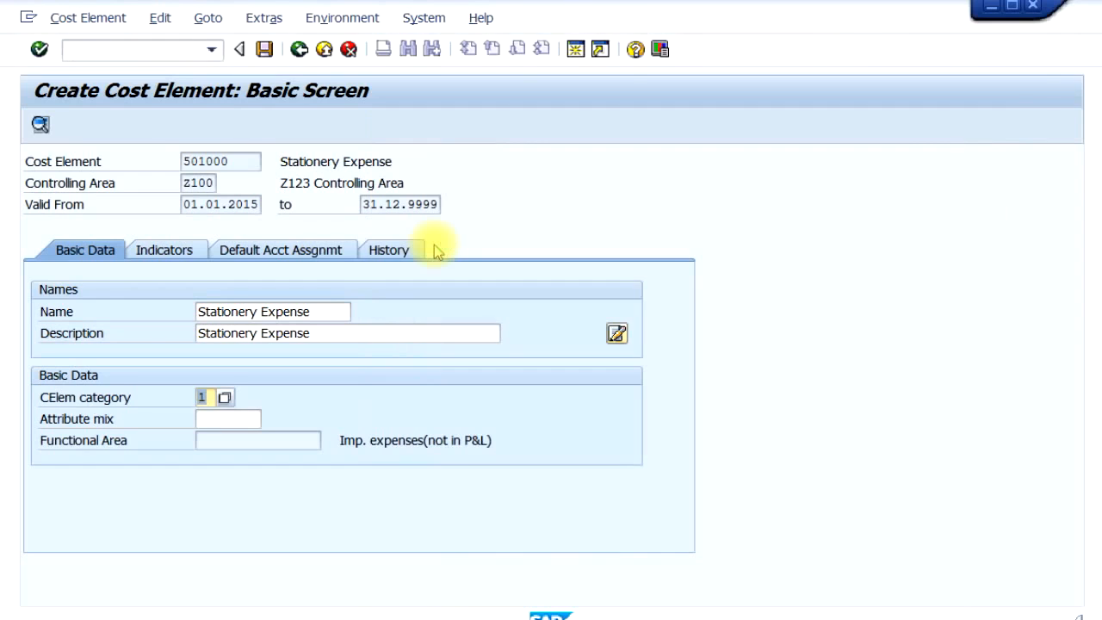
- Review the cost element's indicators, default account assignment and history, and save the Stationery Expense cost element
click(157, 247)
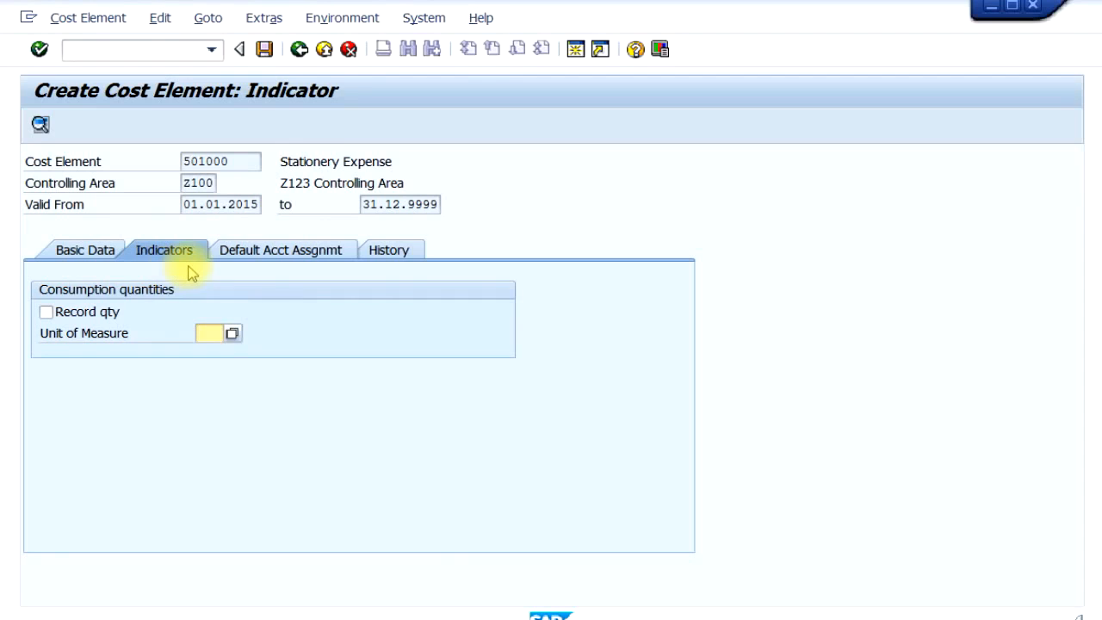
click(259, 255)
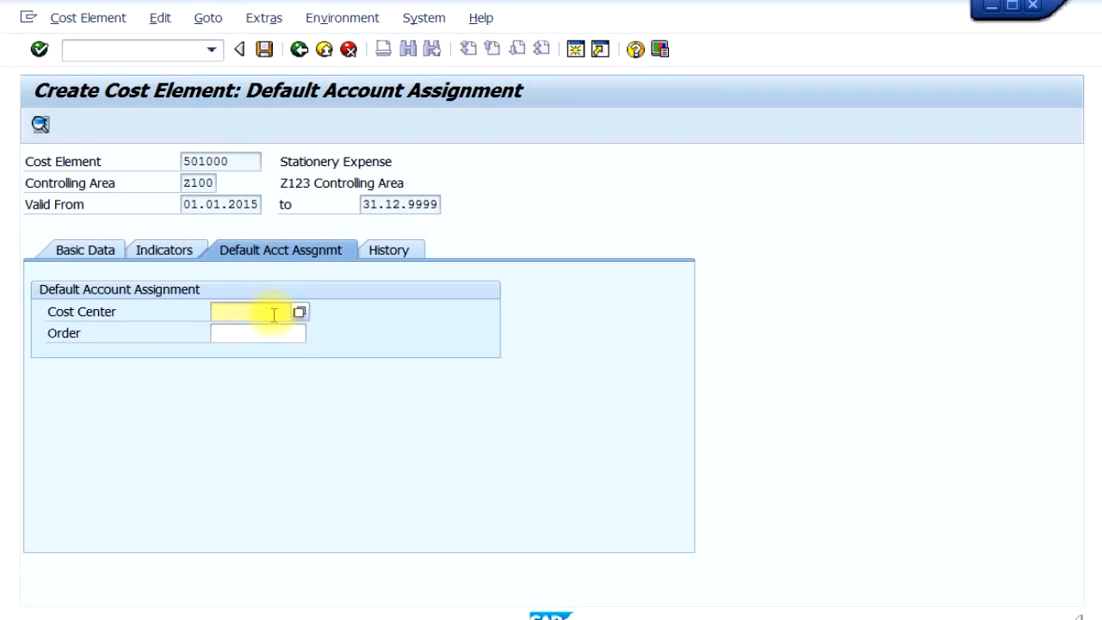
click(240, 320)
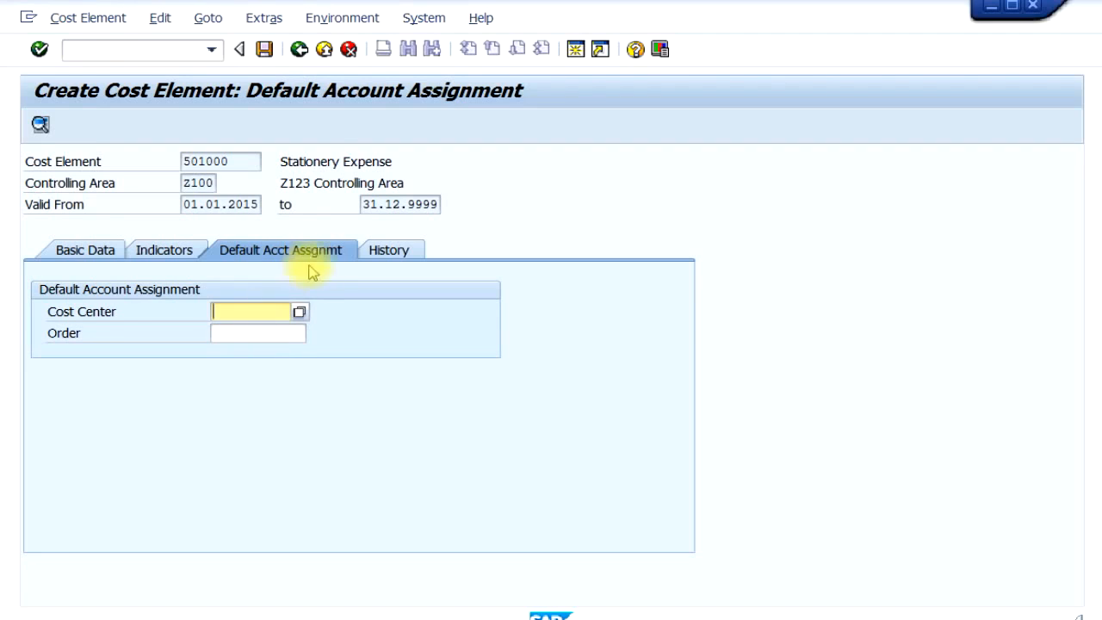
click(390, 252)
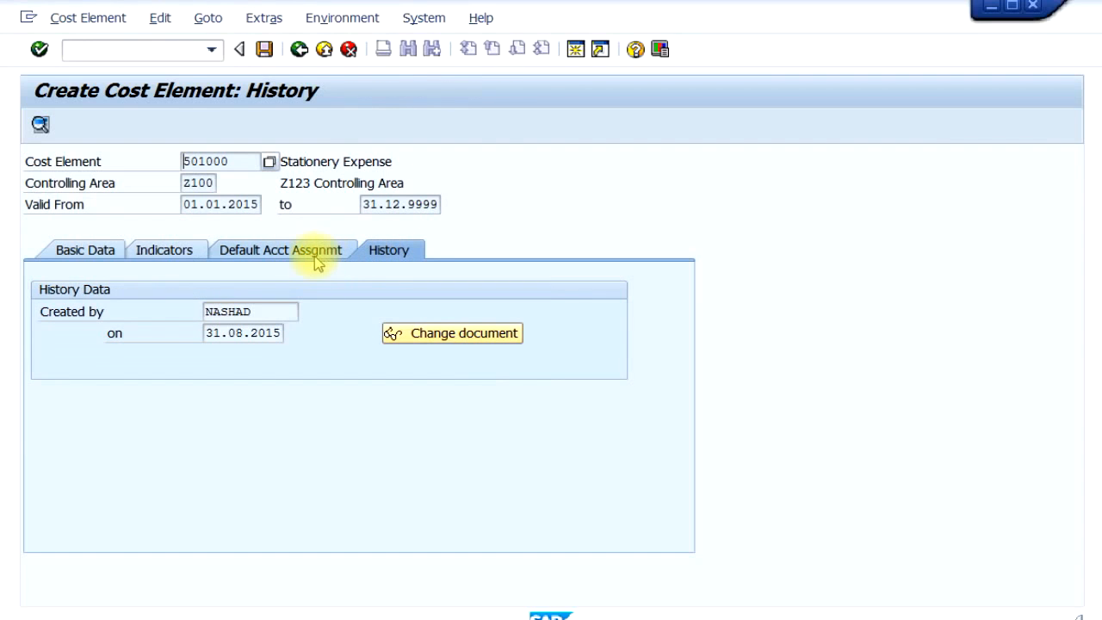
click(85, 253)
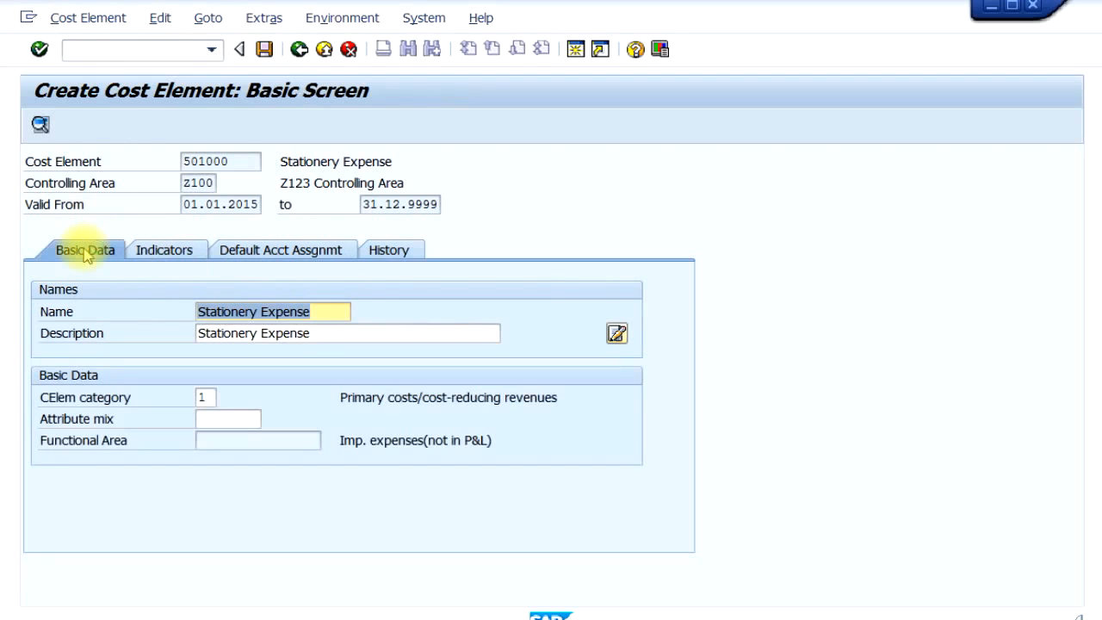
click(264, 50)
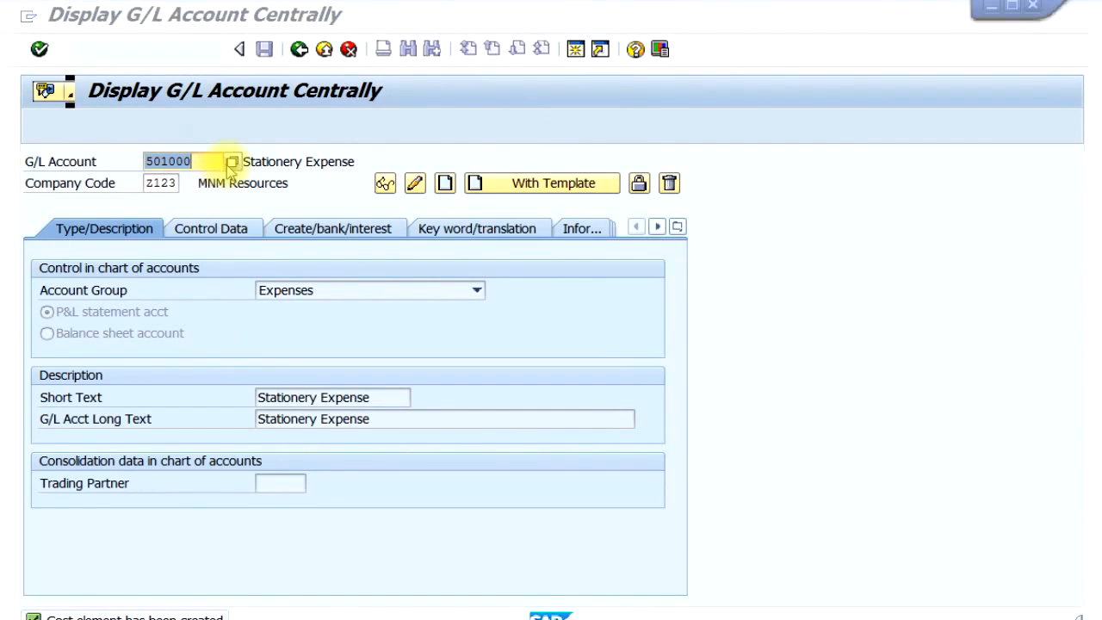
- Search the G/L accounts again with 5* and display the Office Supplies Expense account
click(216, 161)
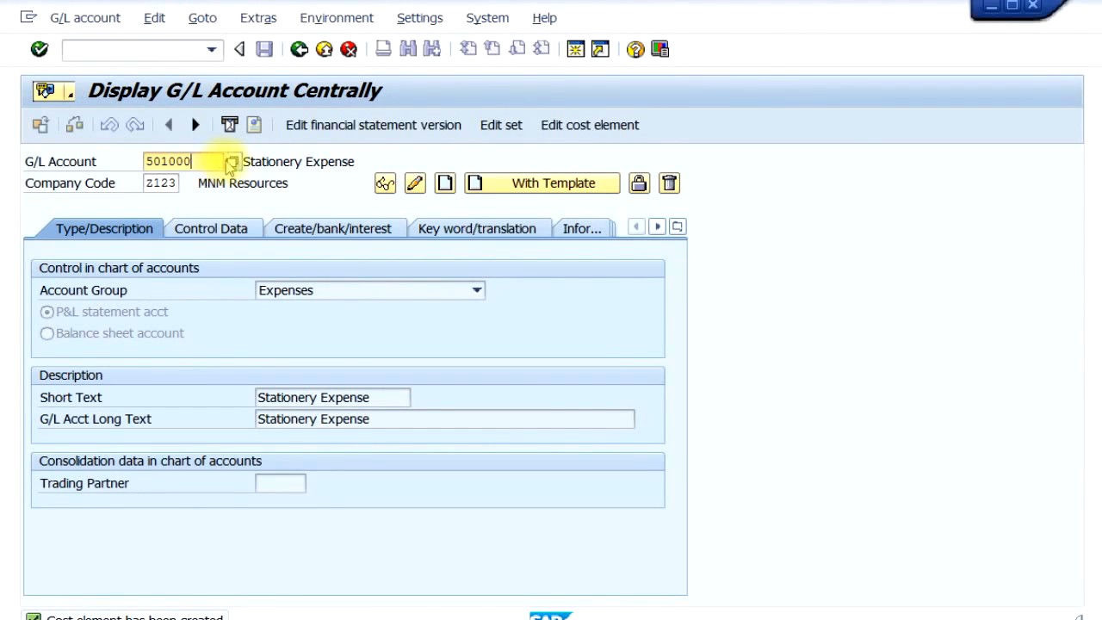
click(232, 162)
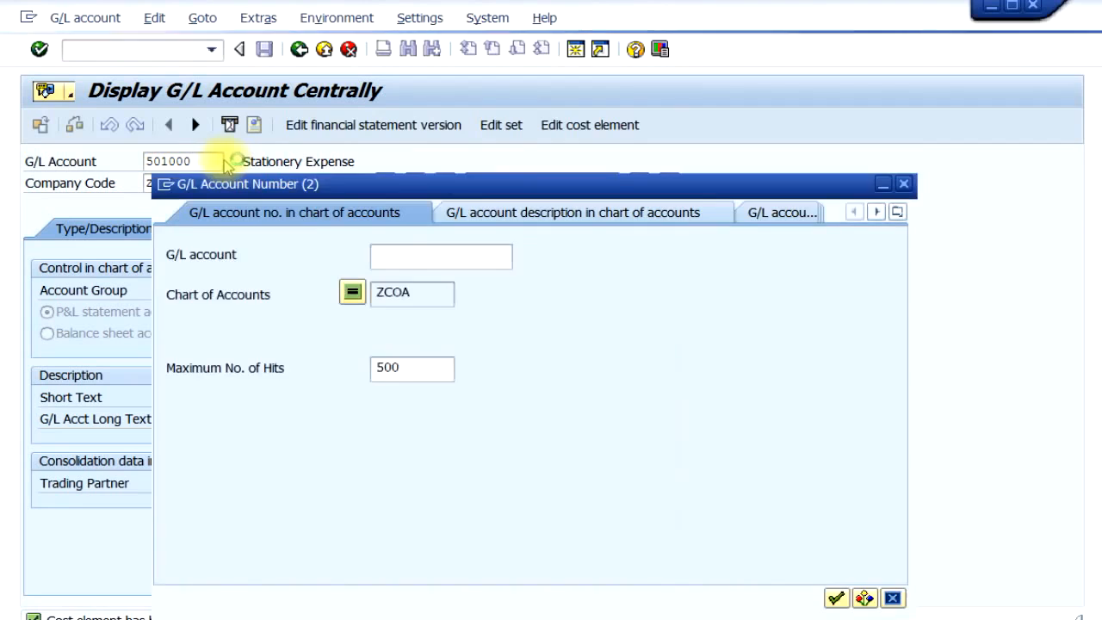
text(5*)
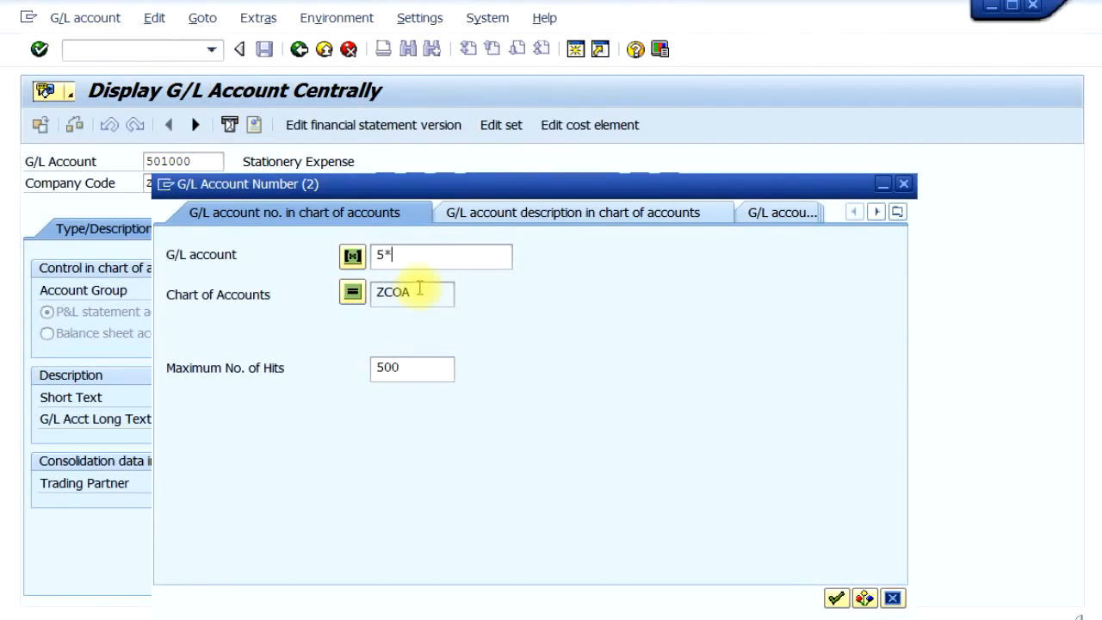
key(Return)
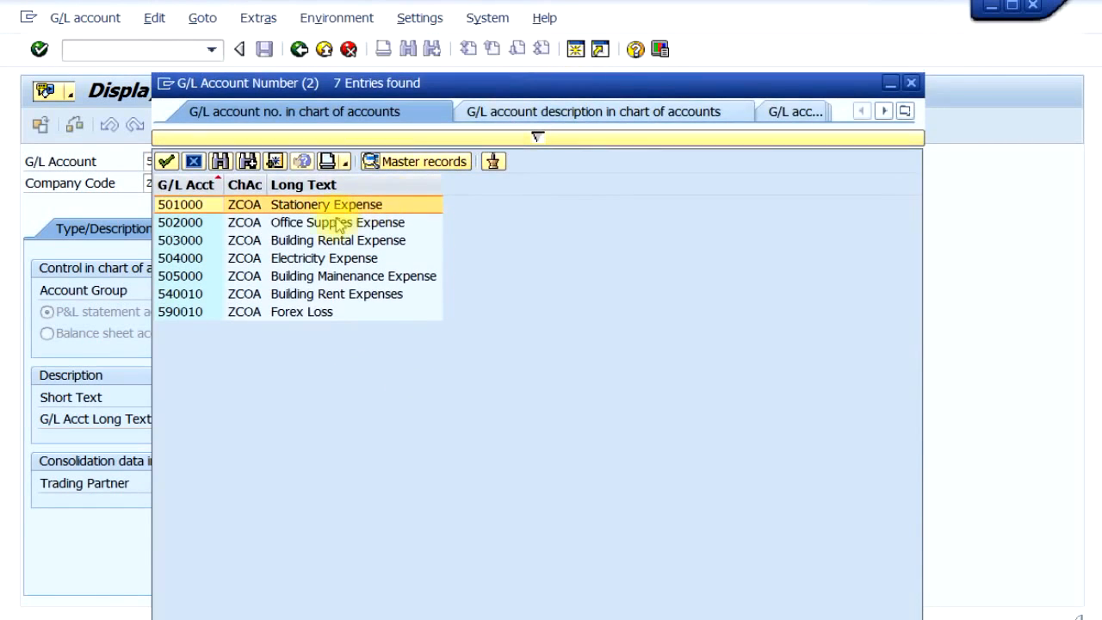
click(190, 225)
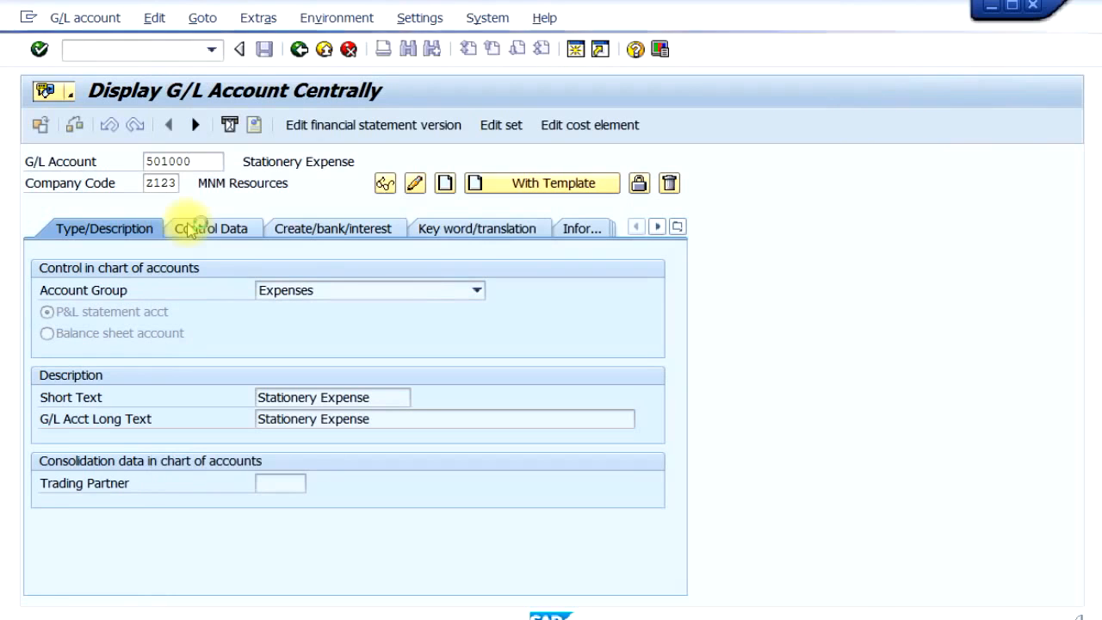
click(386, 186)
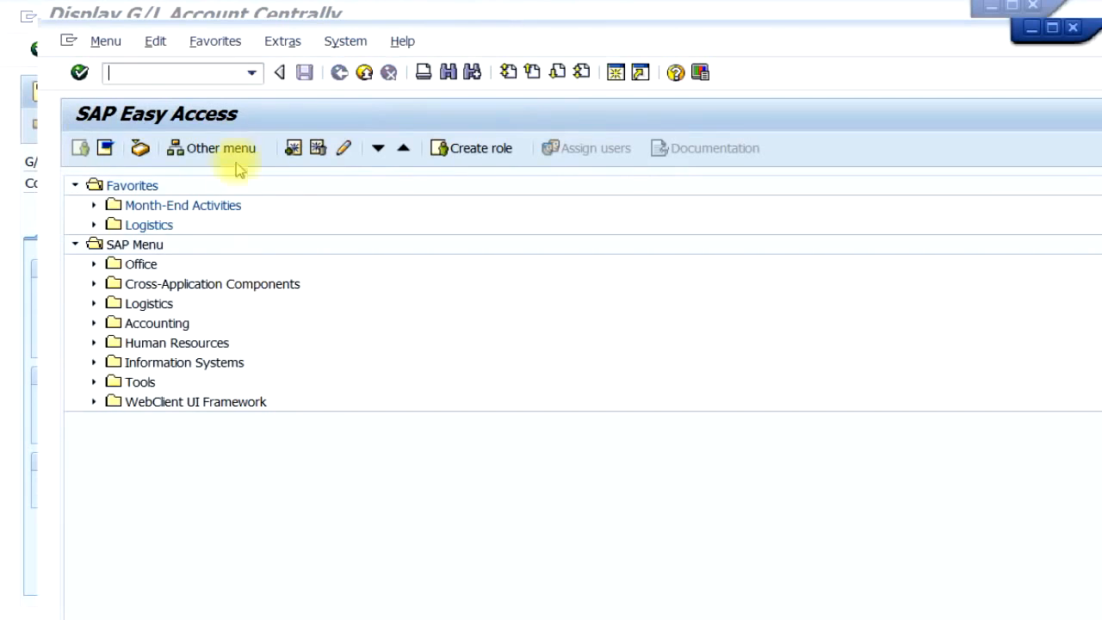
- Open KA01 - Create Primary from Accounting, Controlling, Cost Element Accounting, Master Data, Cost Element, Individual Processing
click(94, 324)
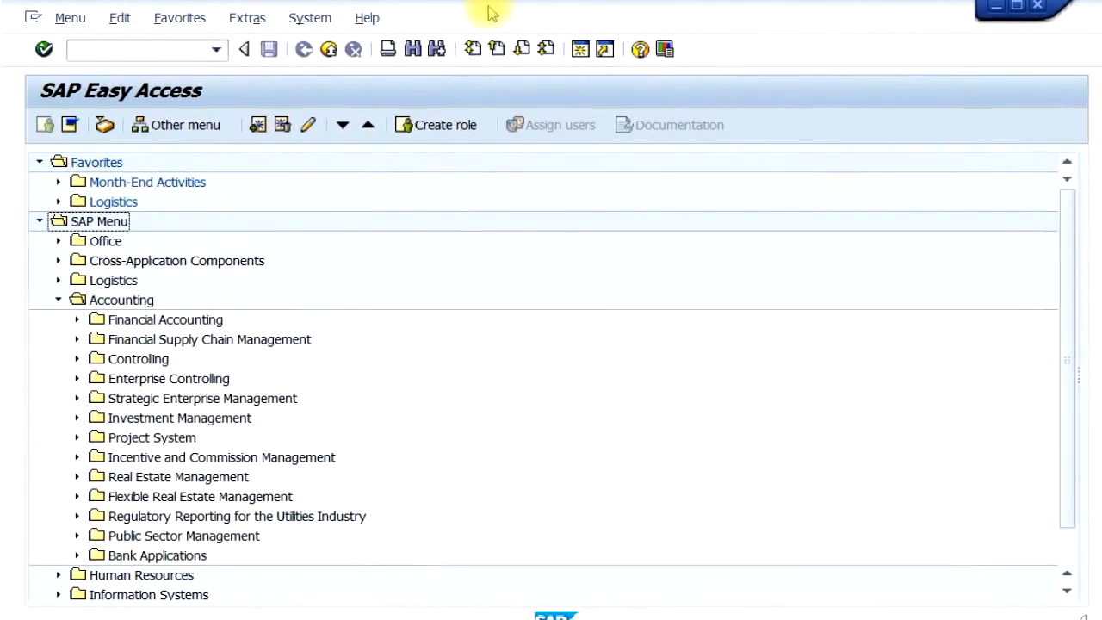
click(75, 359)
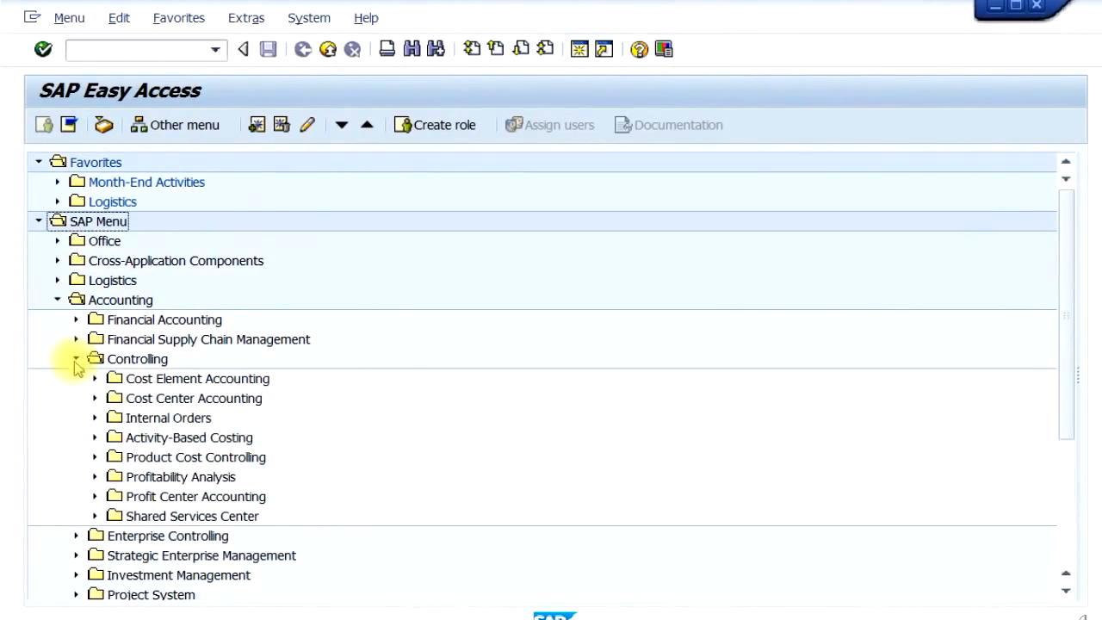
click(95, 379)
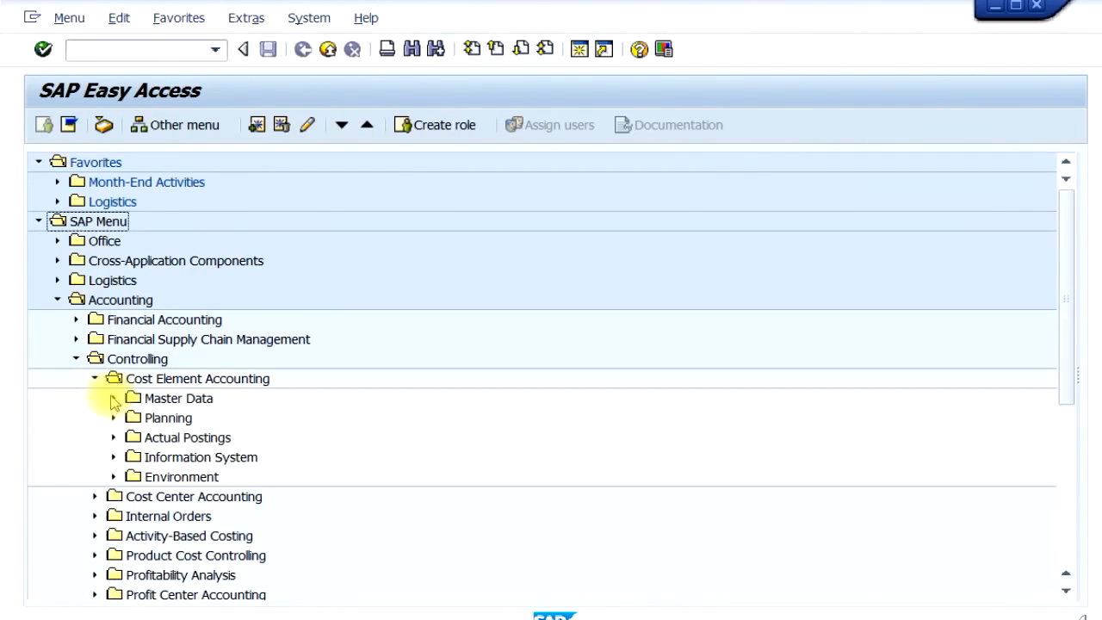
click(113, 399)
click(131, 418)
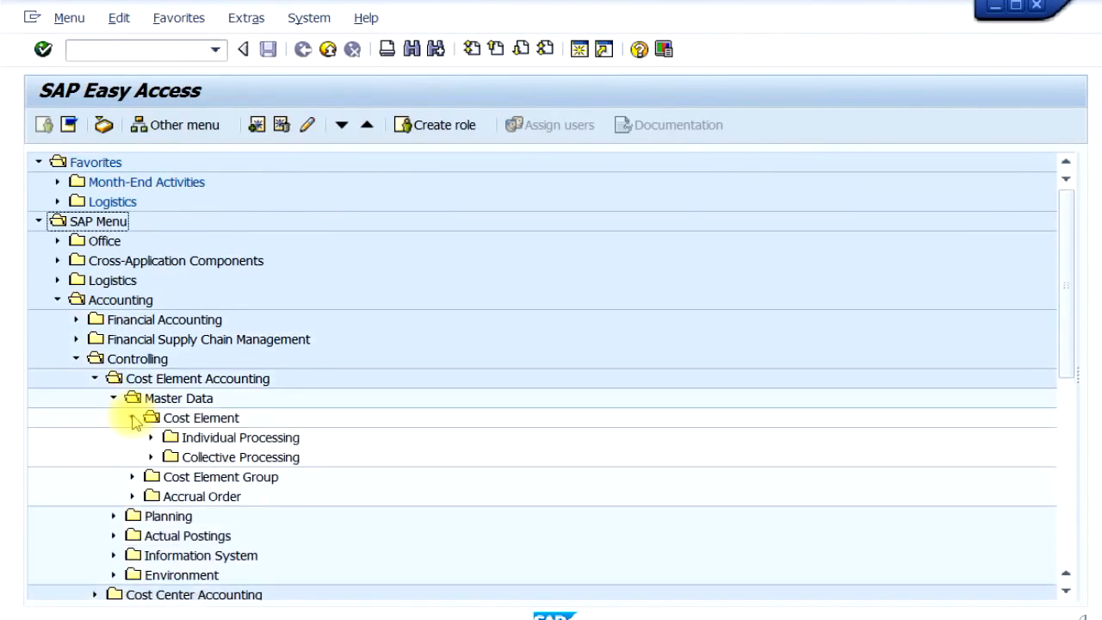
click(152, 438)
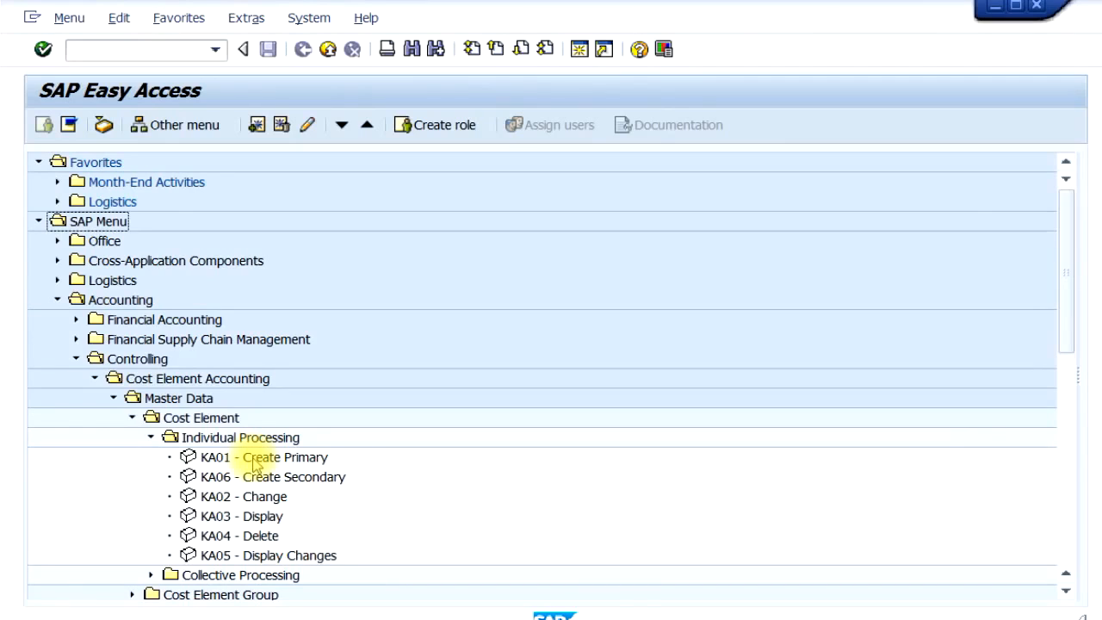
double_click(266, 457)
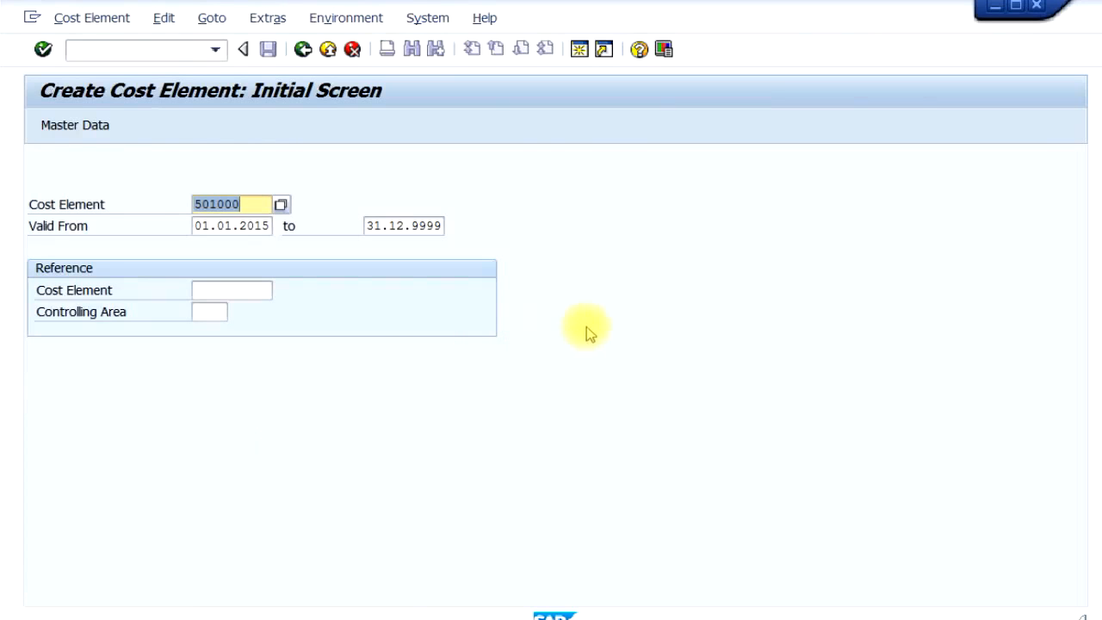
- Start creating cost element 502000, valid from 01.01.2015 to 31.12.9999, and open its basic data
mouse_move(566, 15)
mouse_down()
mouse_move(672, 261)
mouse_move(561, 24)
mouse_move(568, 15)
mouse_up()
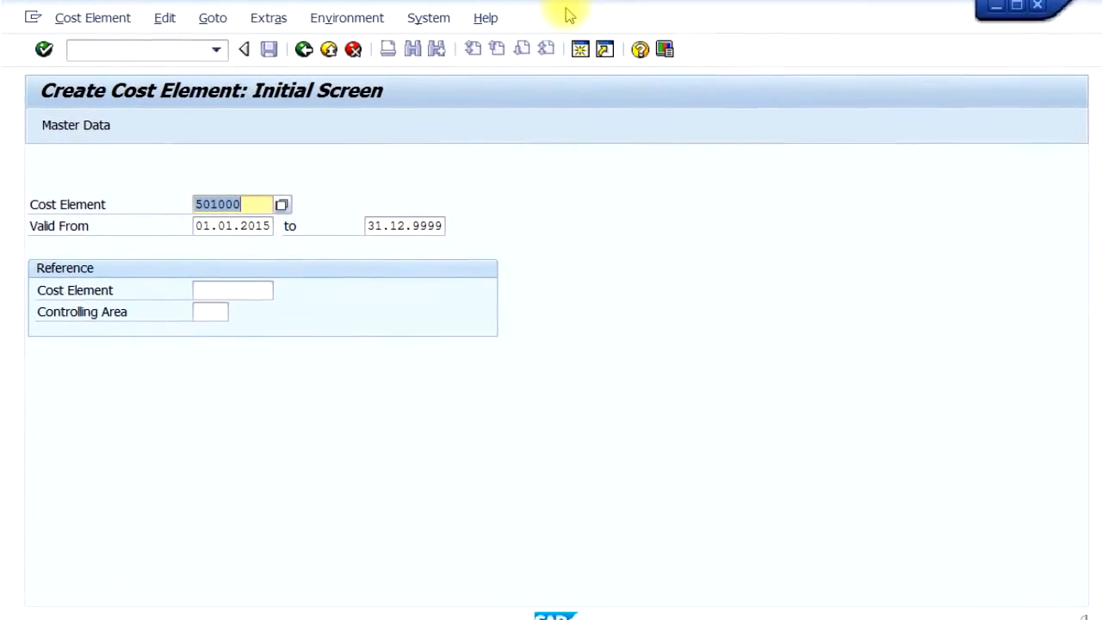
text(5)
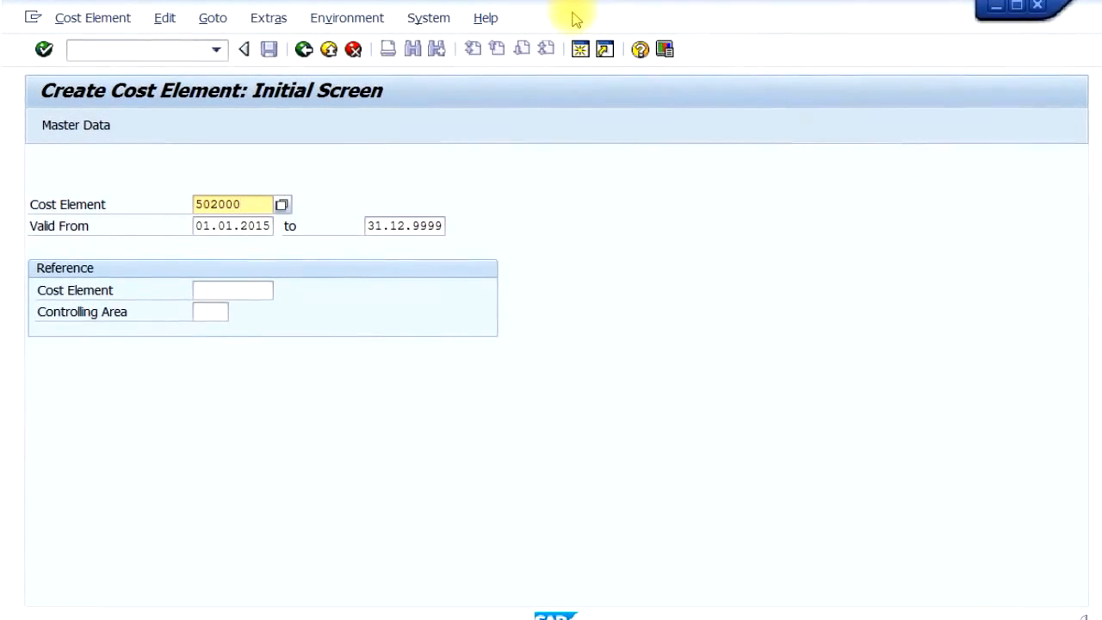
key(Return)
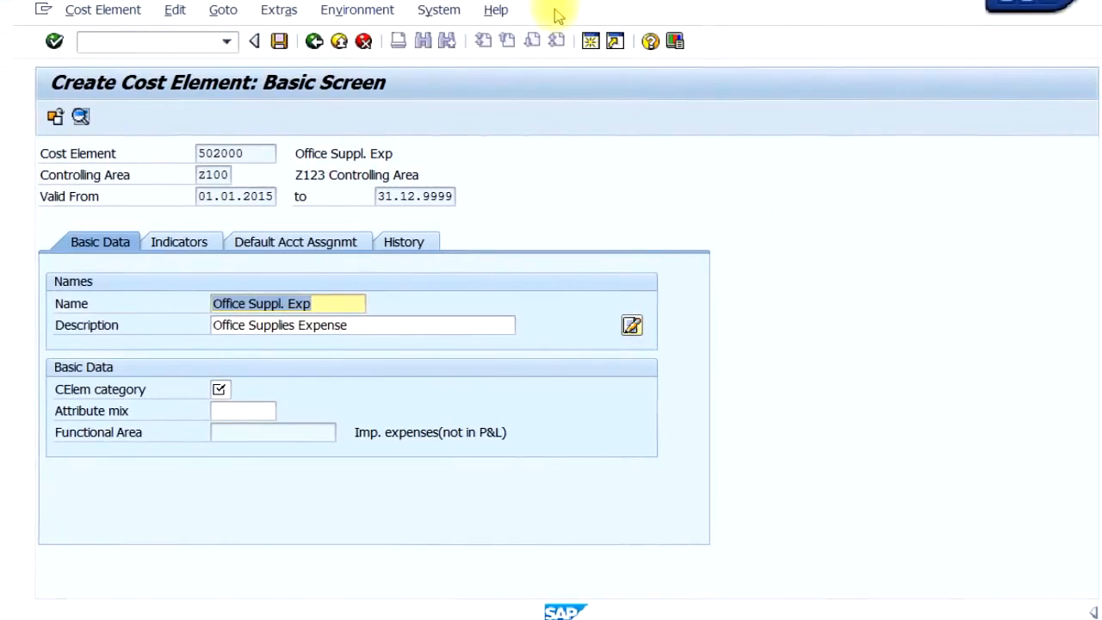
- Set the cost element category of 502000 to 1, check its indicators and default account assignment, and save it
click(226, 391)
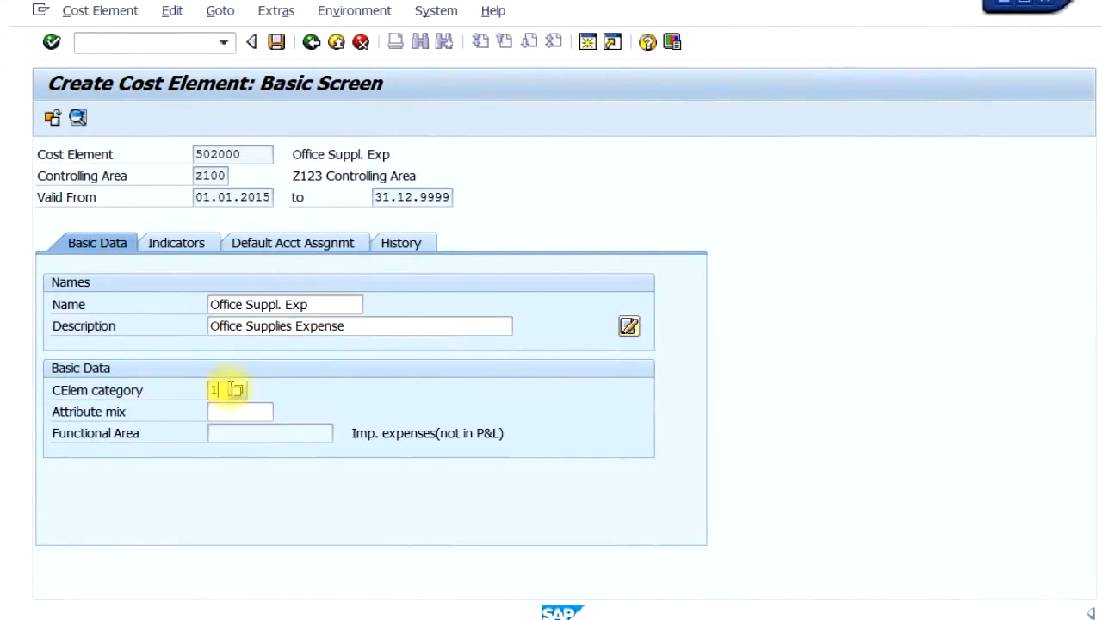
click(203, 243)
click(237, 246)
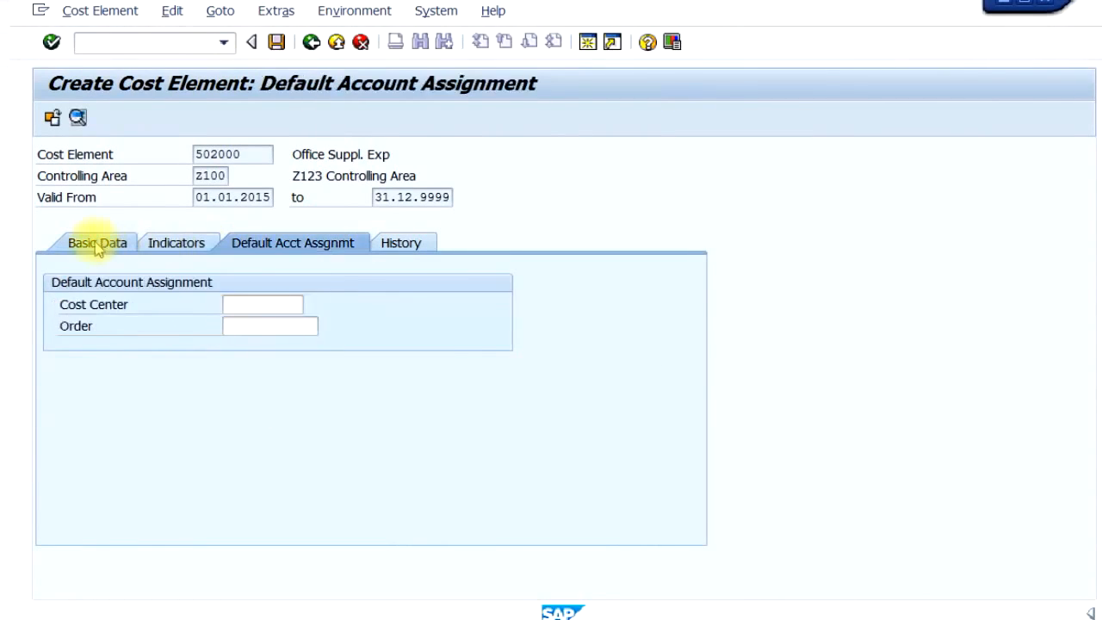
click(86, 243)
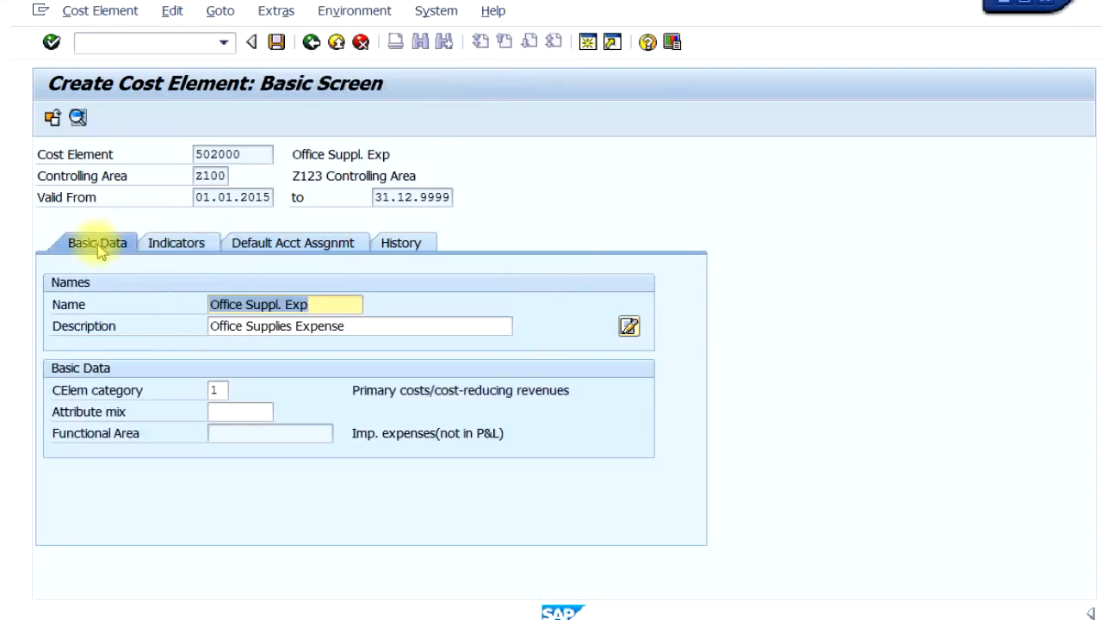
click(276, 43)
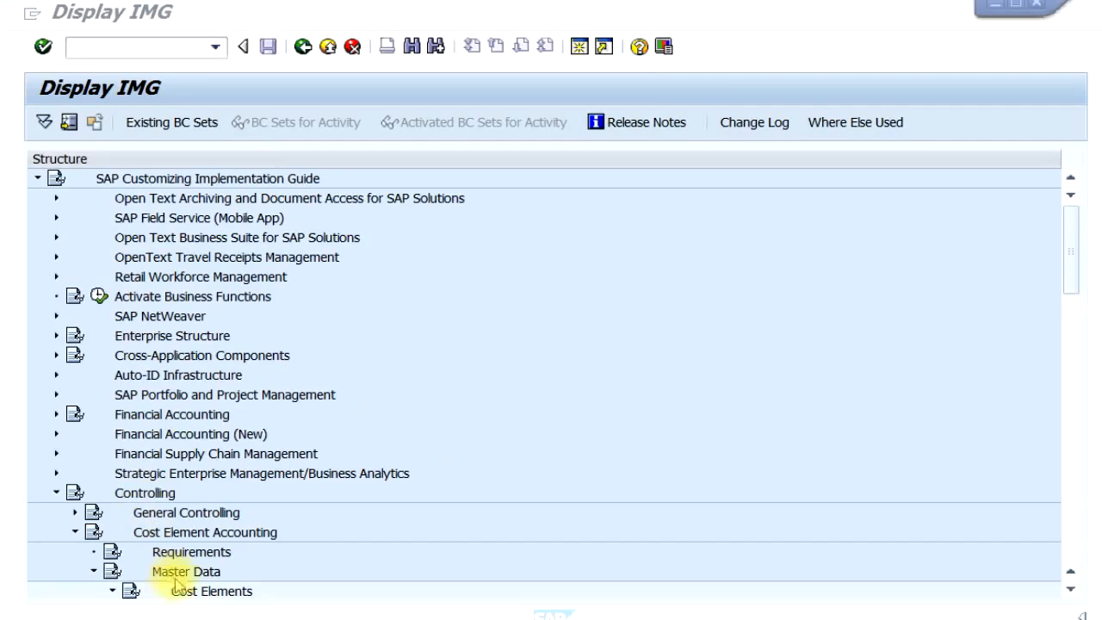
- In the IMG, open Make Default Settings for automatic cost element creation, using chart of accounts ZCOA
click(200, 572)
scroll(198, 567, down, 2)
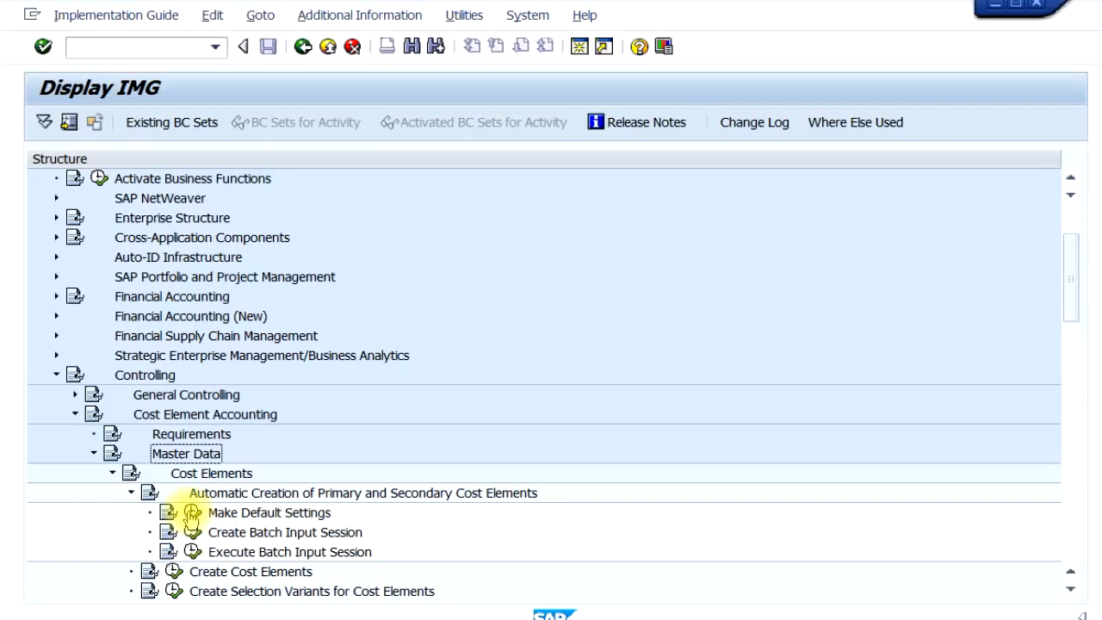
click(192, 513)
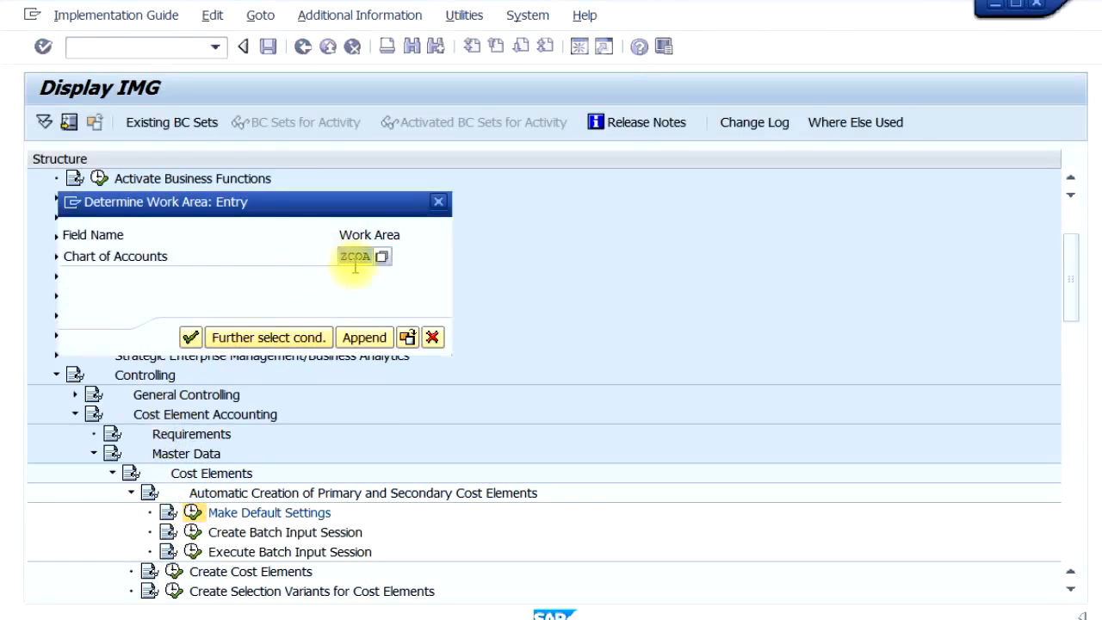
click(190, 337)
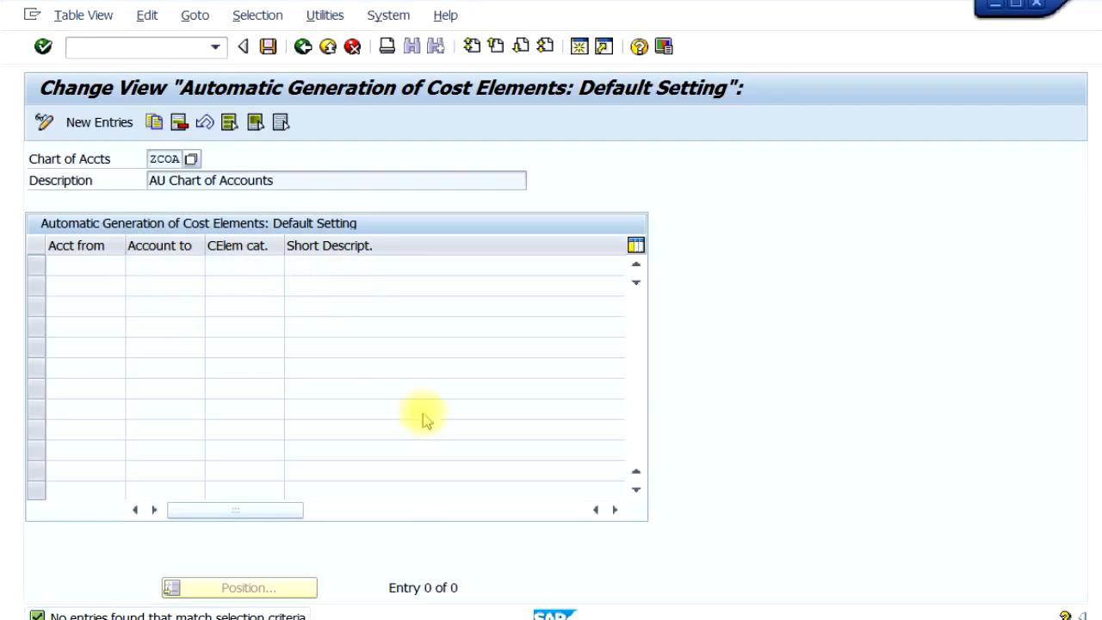
- Add a new default setting entry for accounts 500000 to 599999 with cost element category 1
click(353, 512)
drag(352, 515, 172, 519)
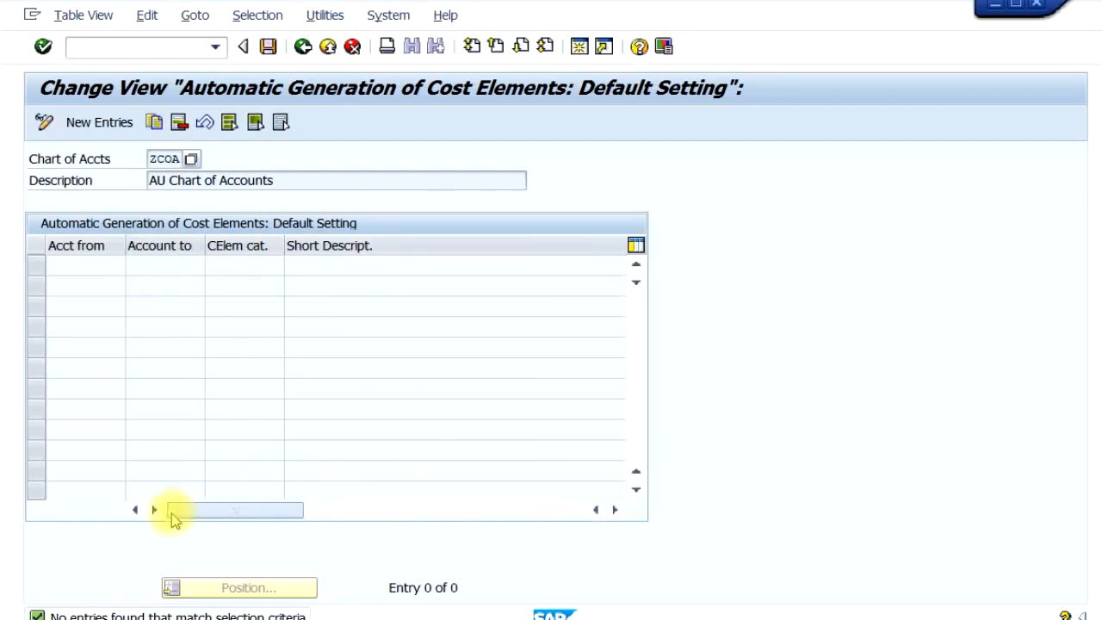
click(99, 124)
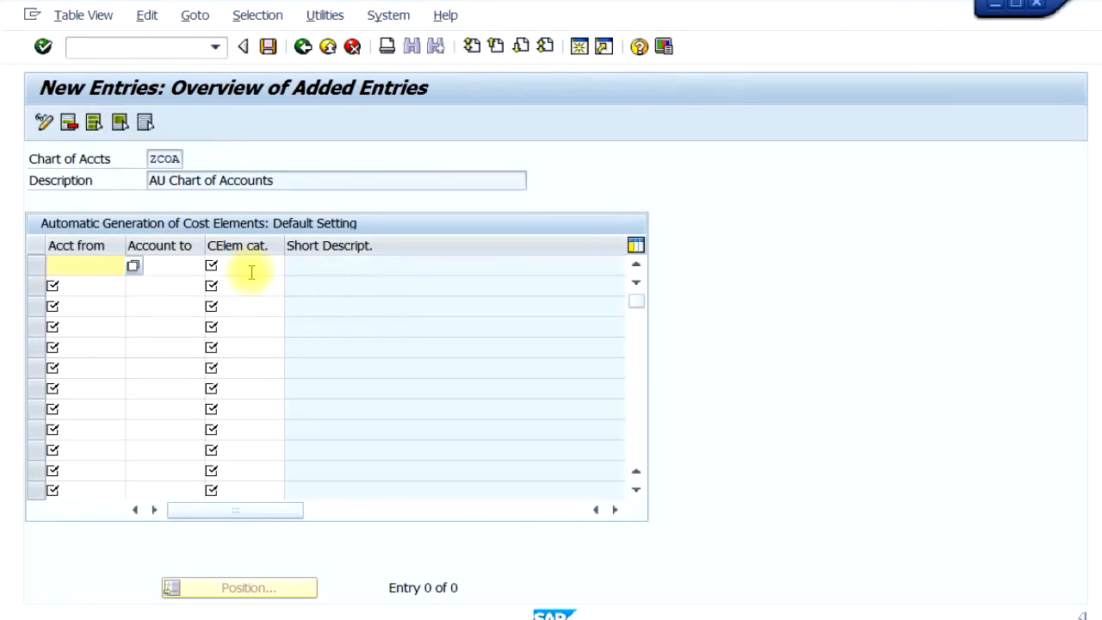
text(5000)
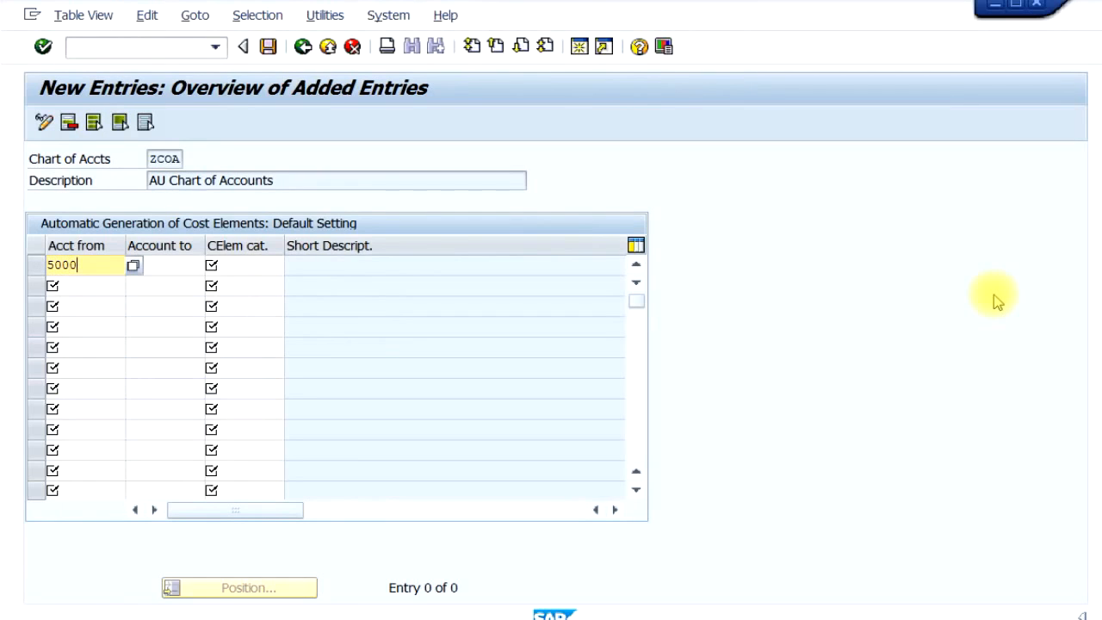
key(Tab)
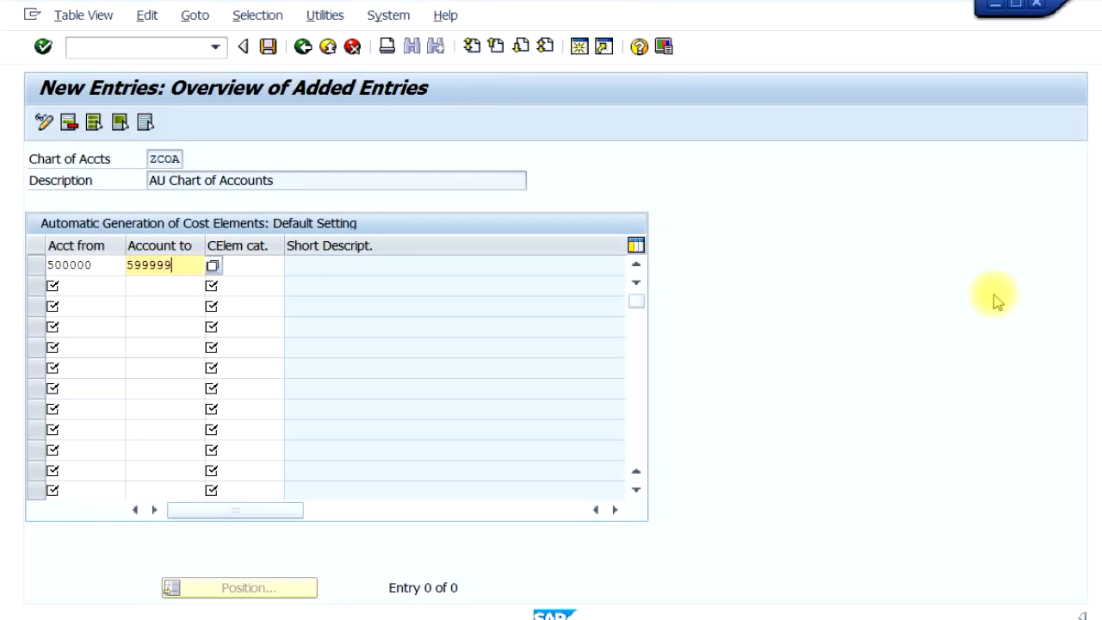
key(Tab)
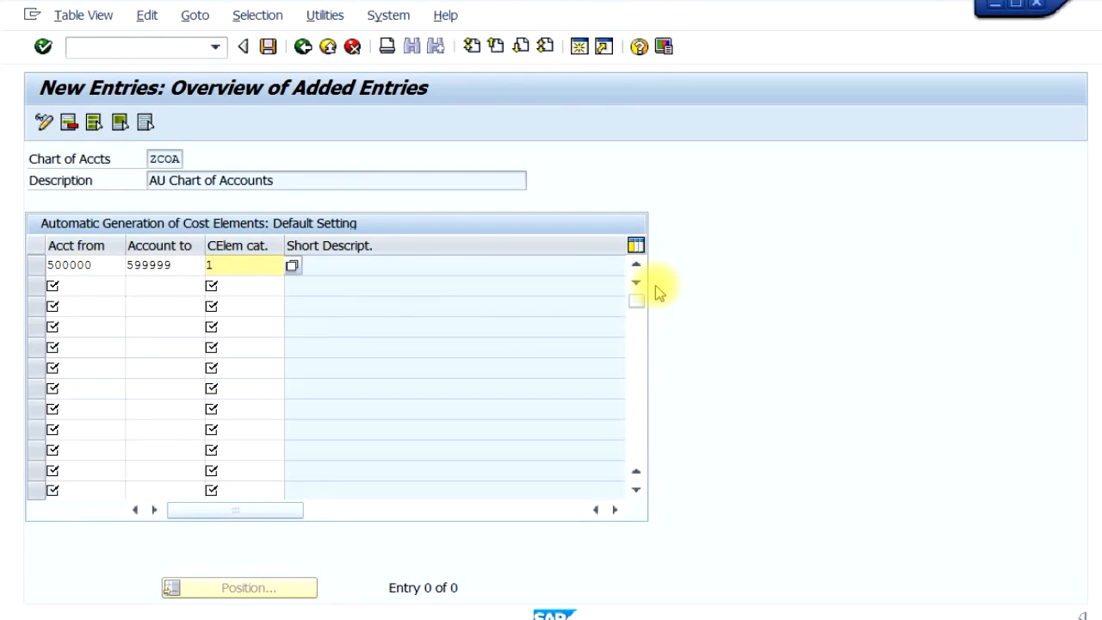
key(Return)
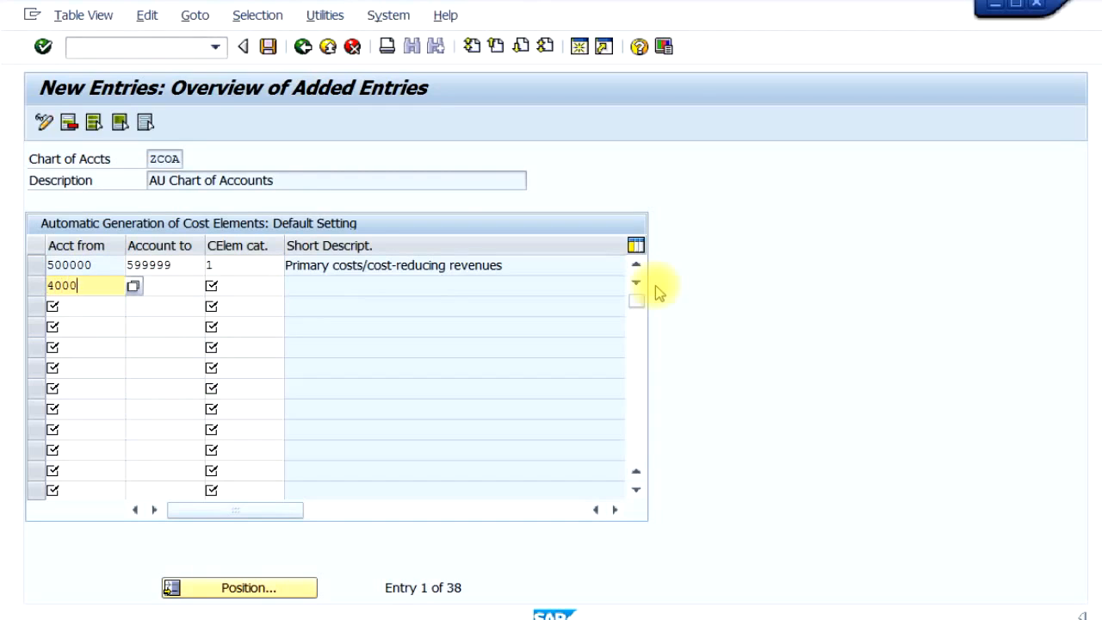
- Enter the account range 400000 to 499999 in the second row of the default settings
key(Tab)
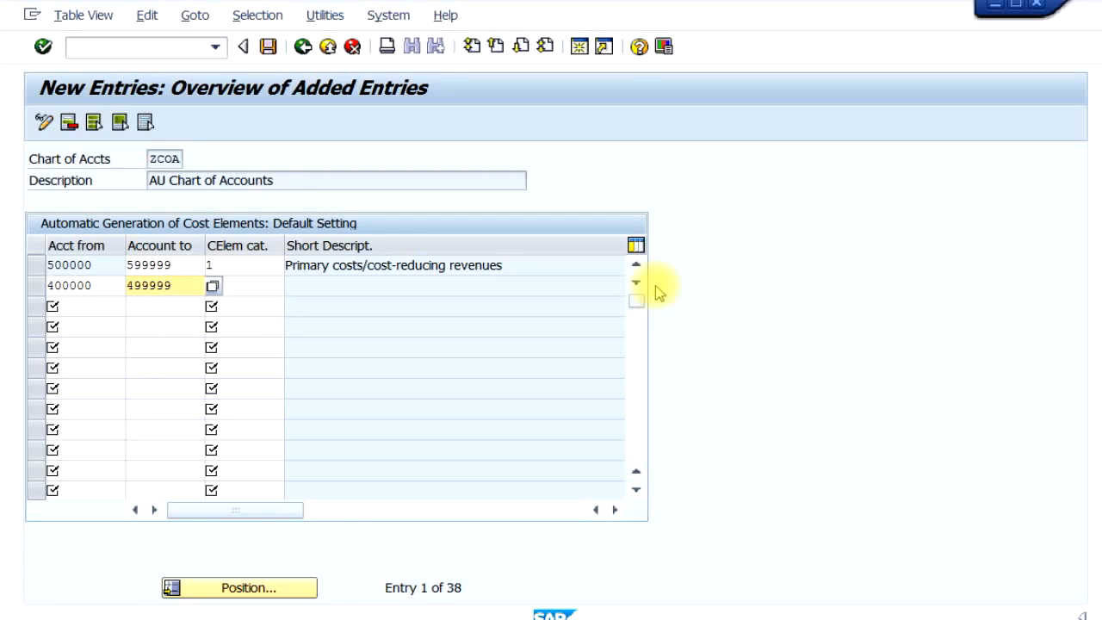
click(213, 286)
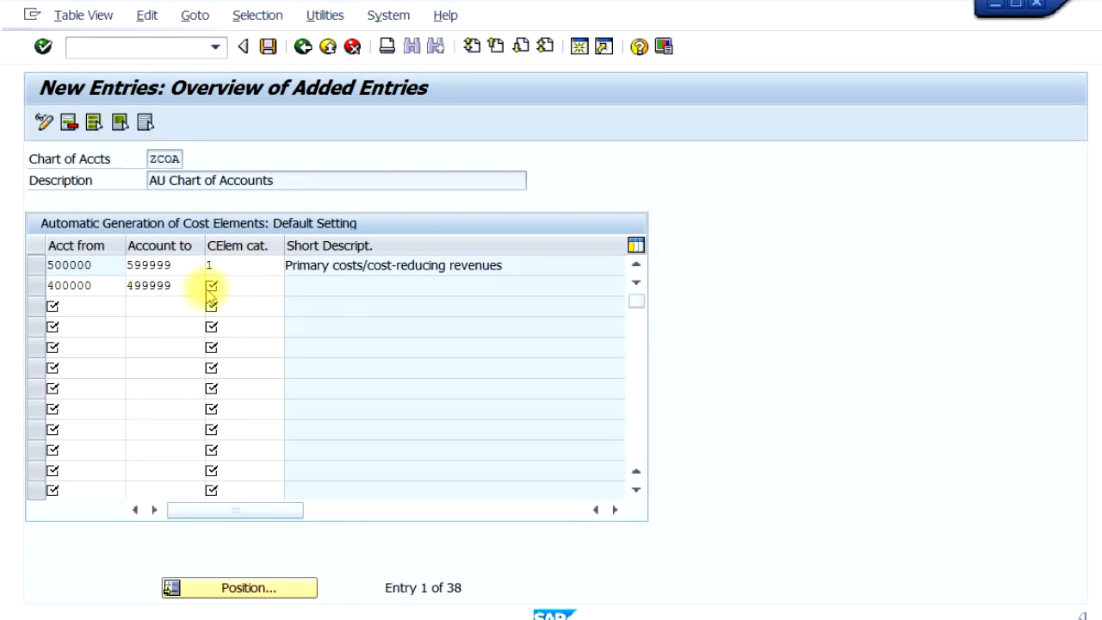
key(Escape)
- Search the G/L accounts with 4* to check the revenue accounts, and close the result list
text(4*)
click(320, 263)
key(Return)
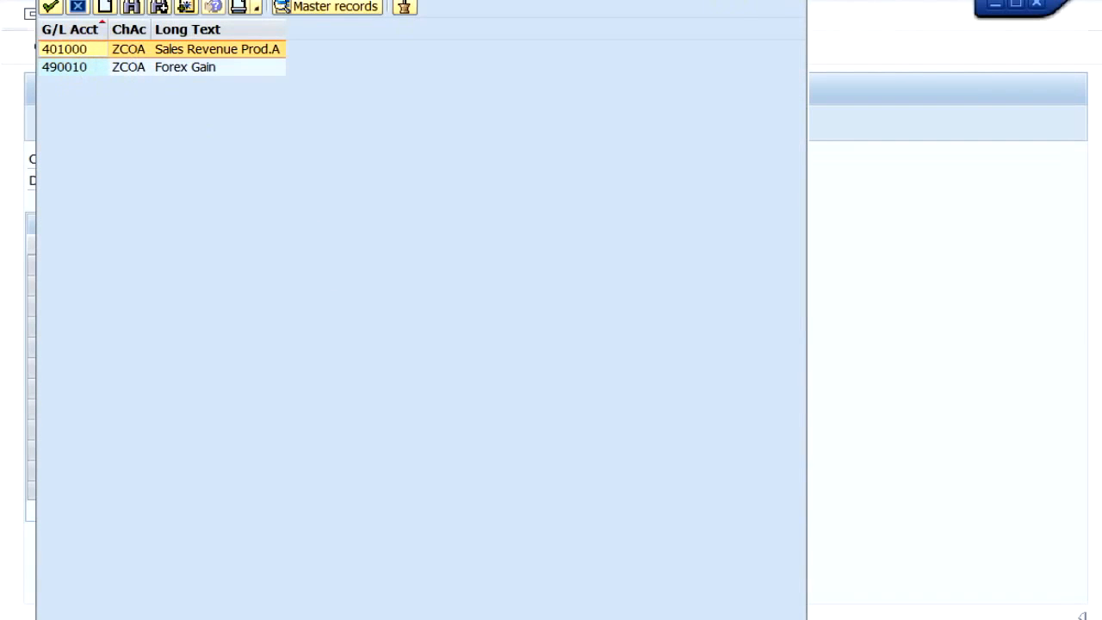
key(Escape)
- Set the cost element category for the range 400000 to 499999 to 11
click(234, 286)
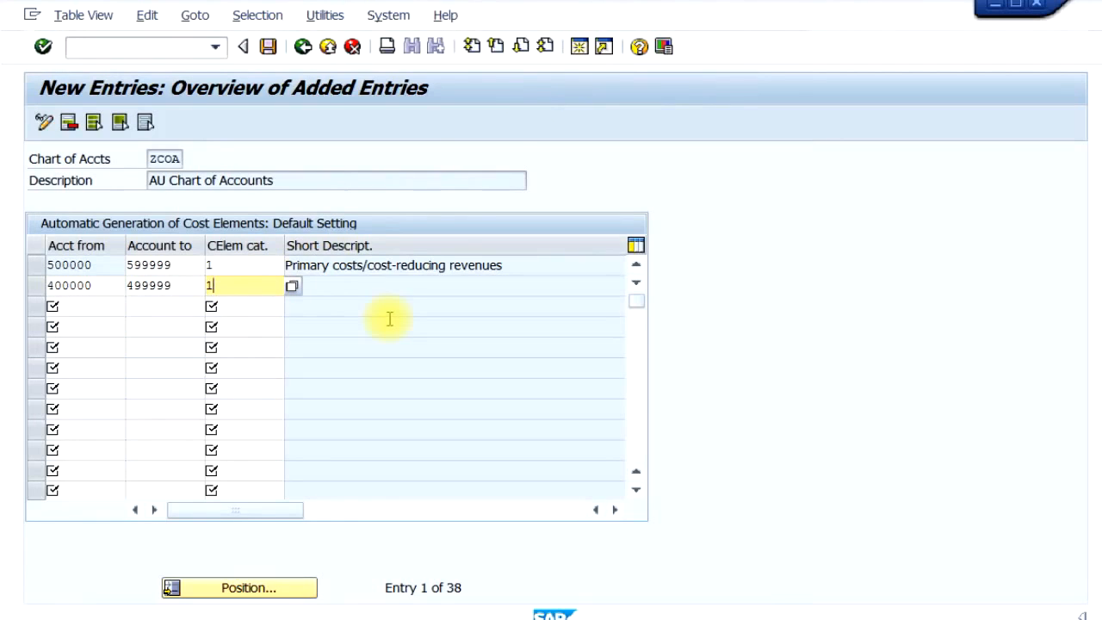
text(11)
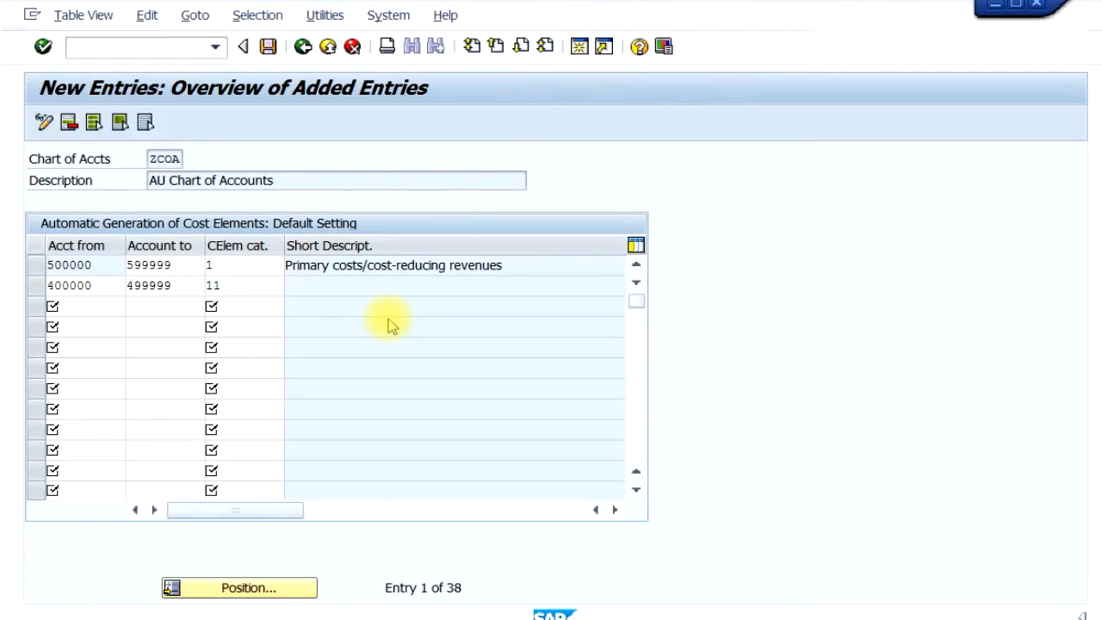
key(Return)
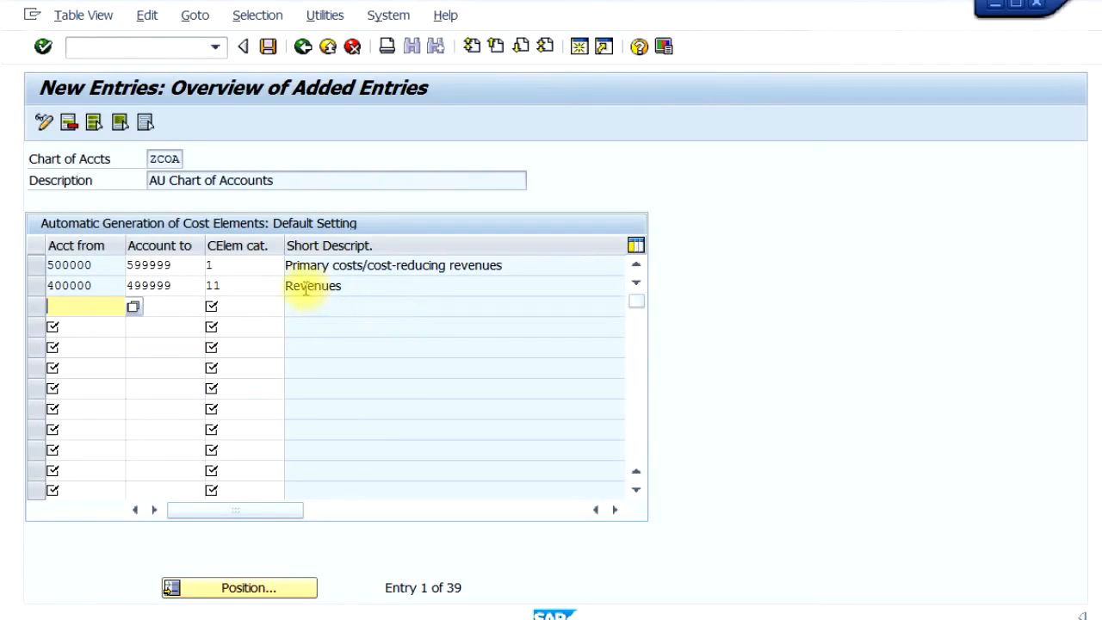
- Save the default settings under the proposed customizing request and return to the IMG structure
click(268, 47)
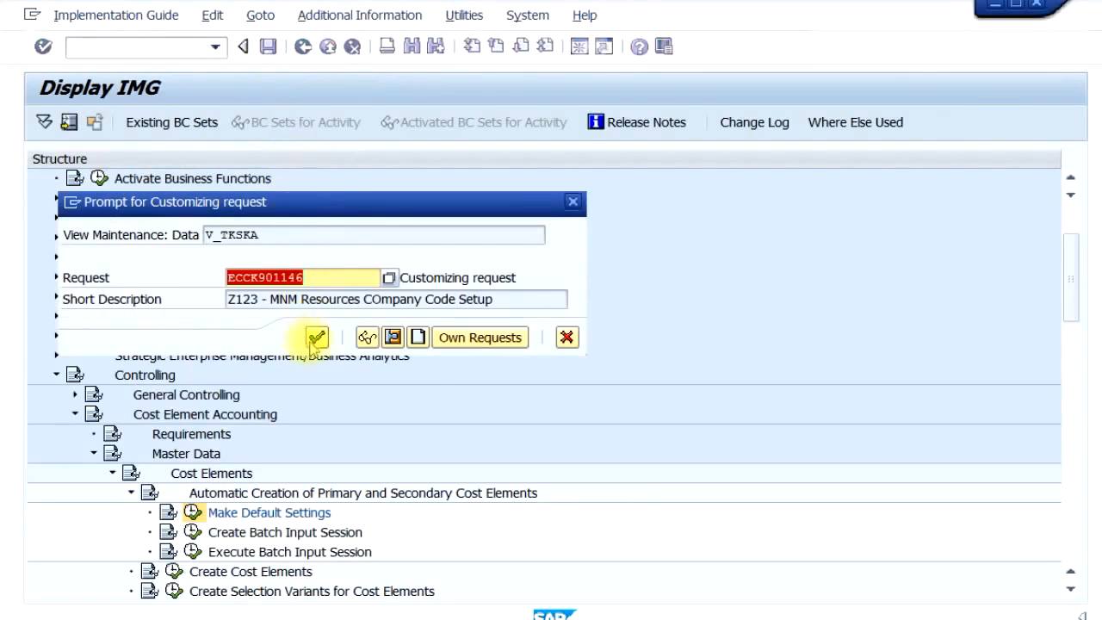
click(317, 338)
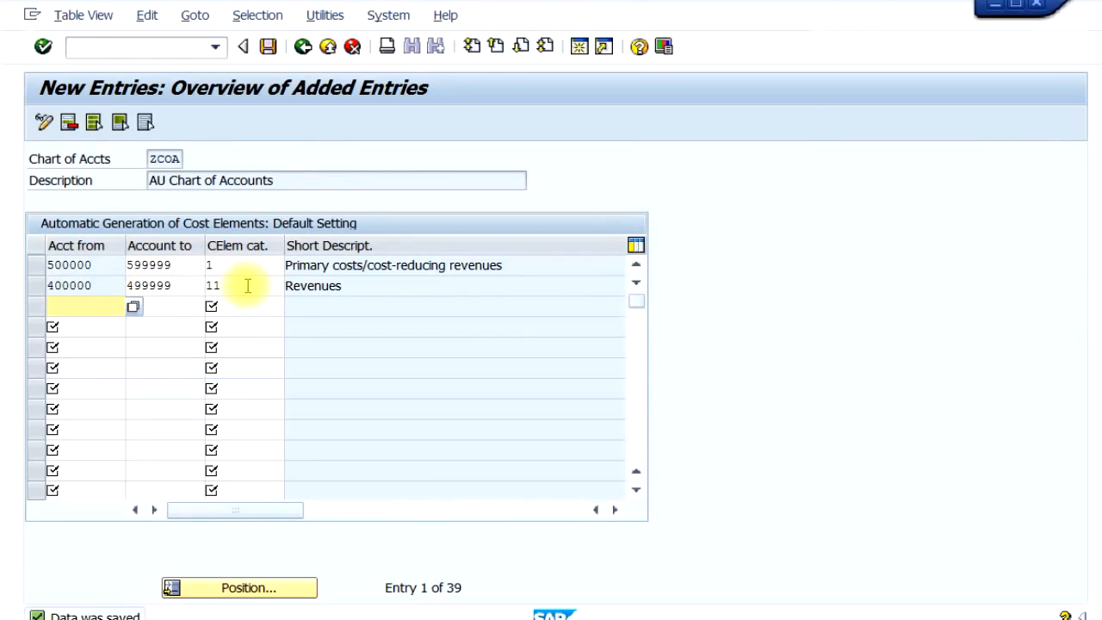
click(328, 48)
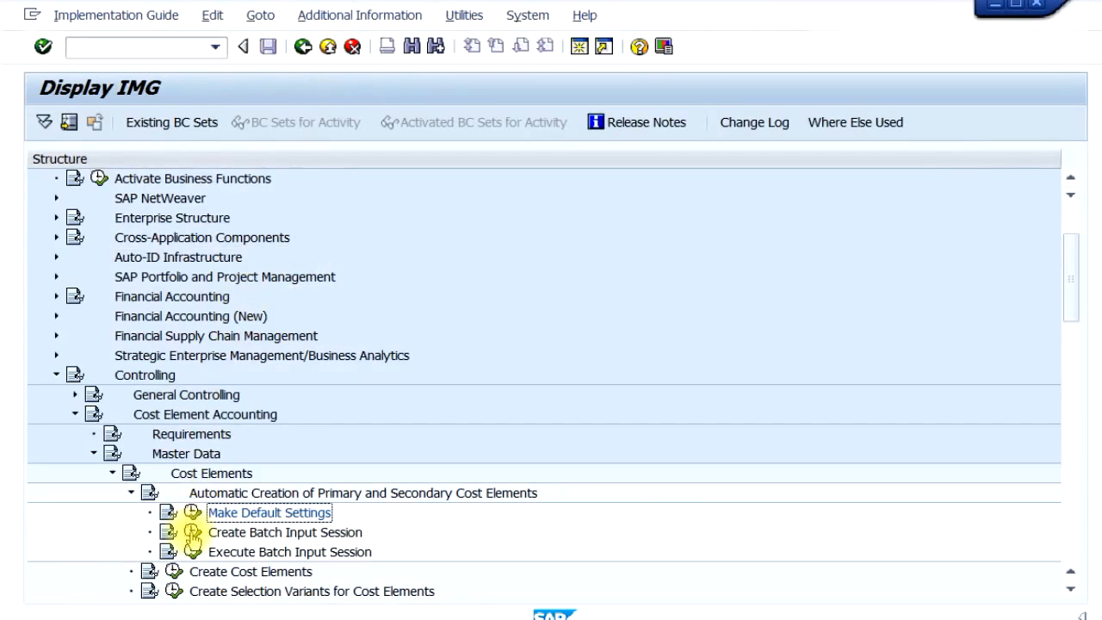
- Create the batch input session for controlling area Z100, valid 01.01.2015 to 31.12.9999, and return to the IMG after checking the list
click(192, 532)
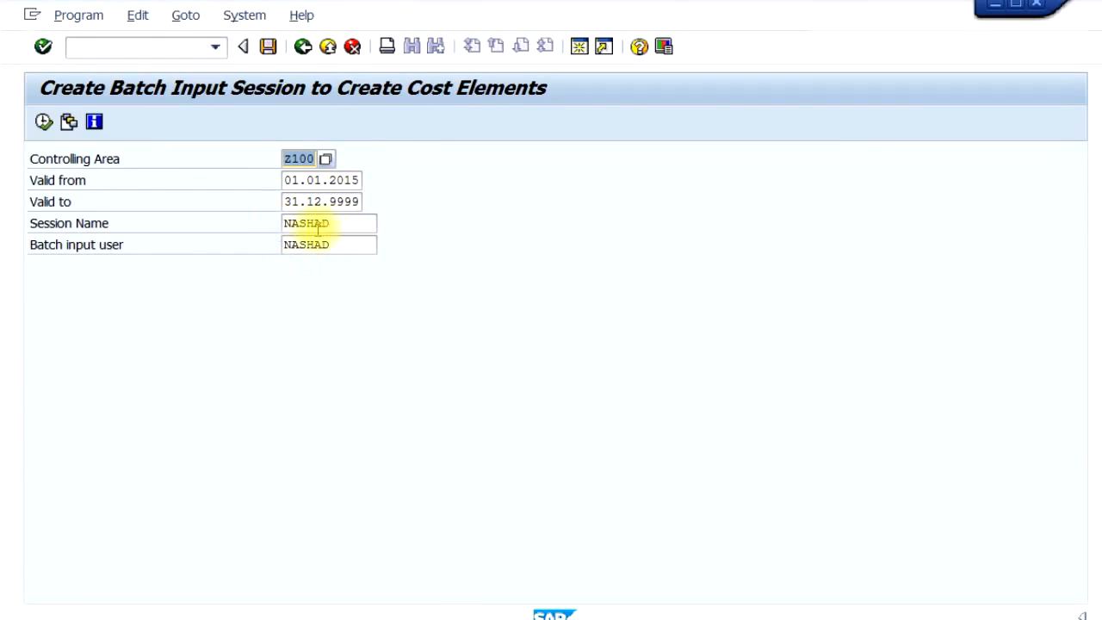
click(43, 124)
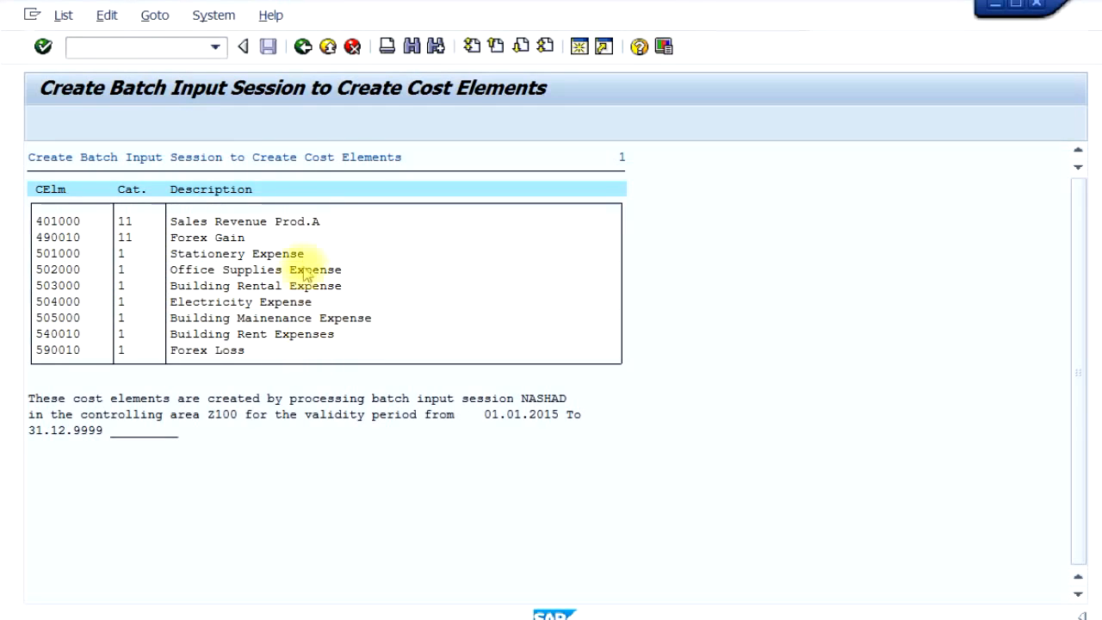
click(301, 49)
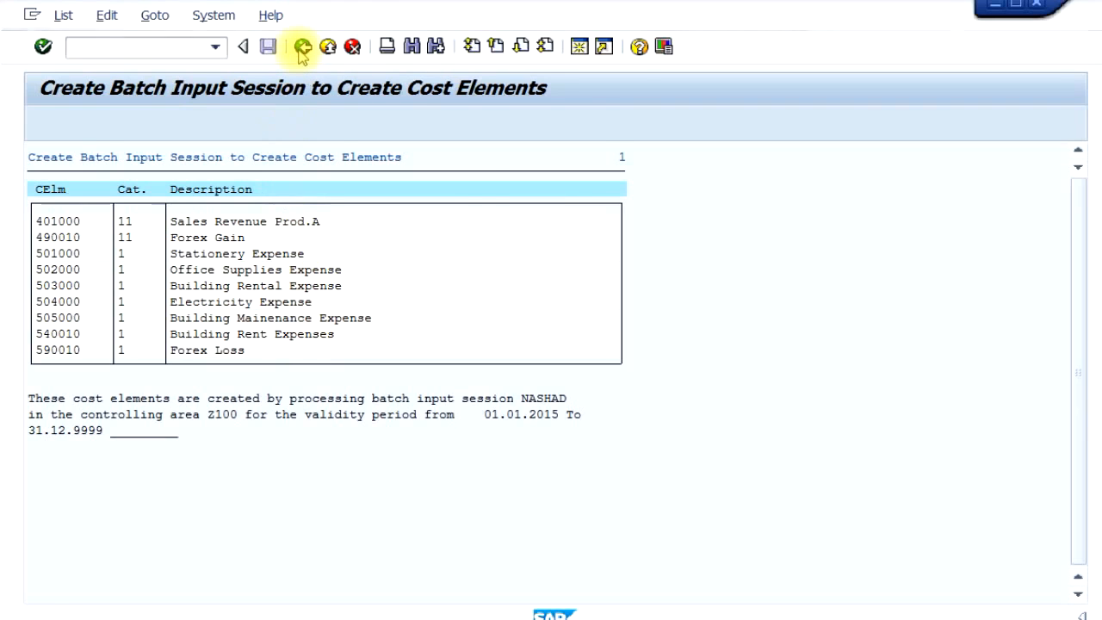
click(301, 49)
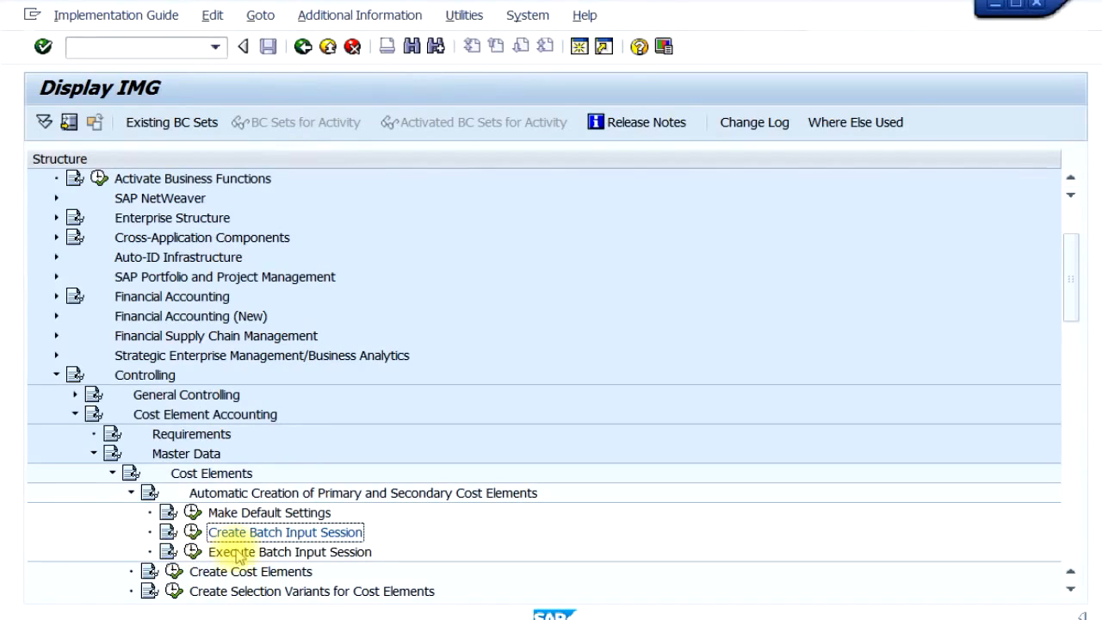
- Process the newly created batch input session, displaying errors only with expert mode and Dynpro standard size enabled
click(193, 555)
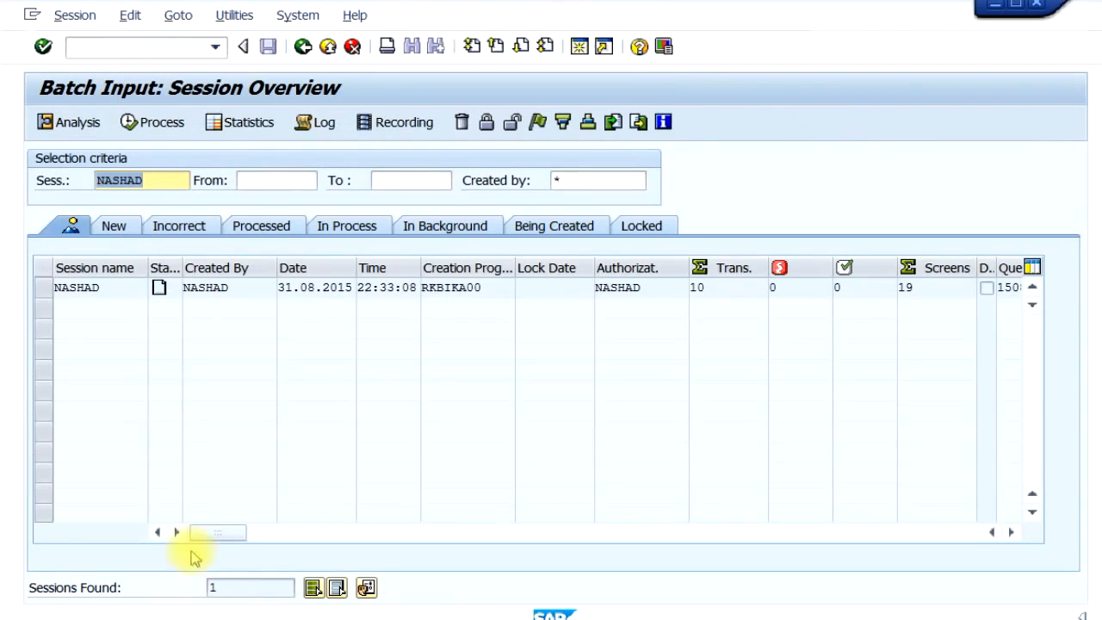
click(47, 290)
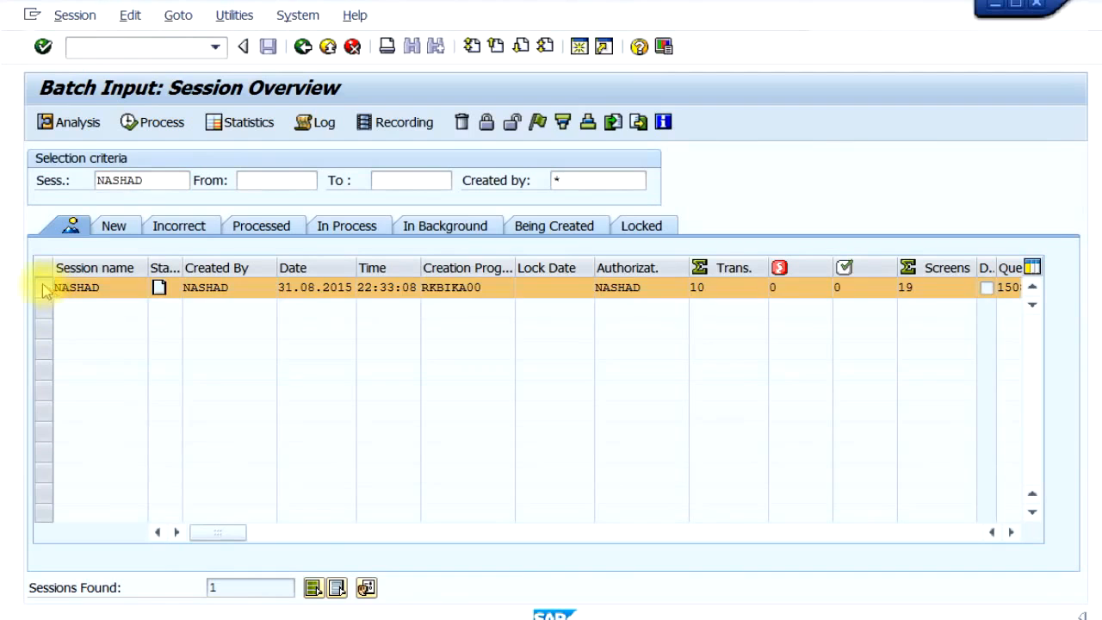
click(160, 128)
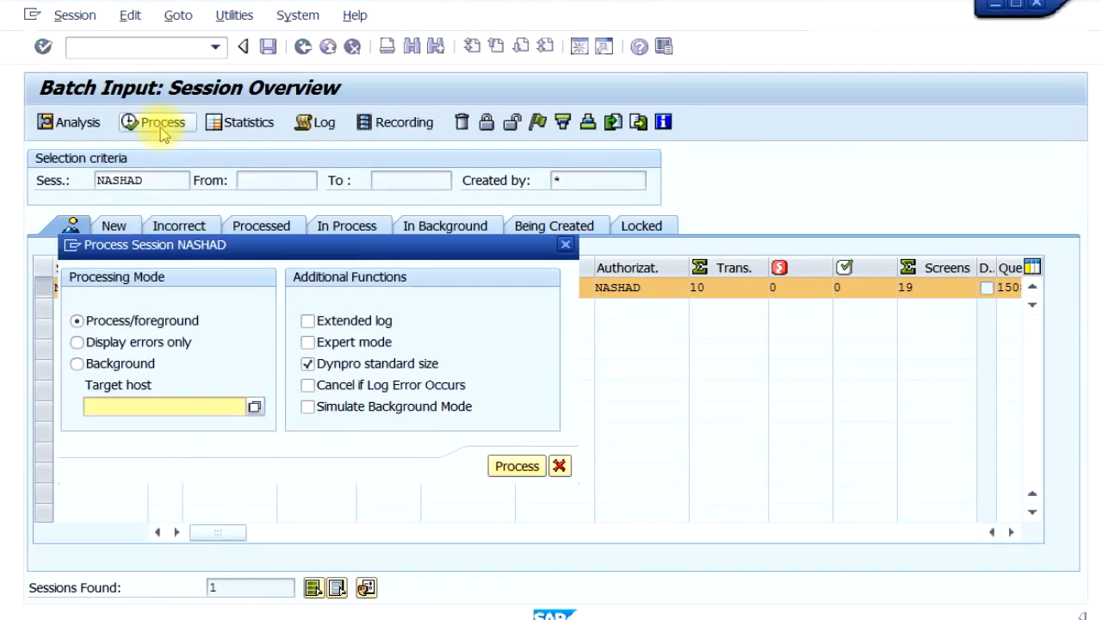
click(148, 347)
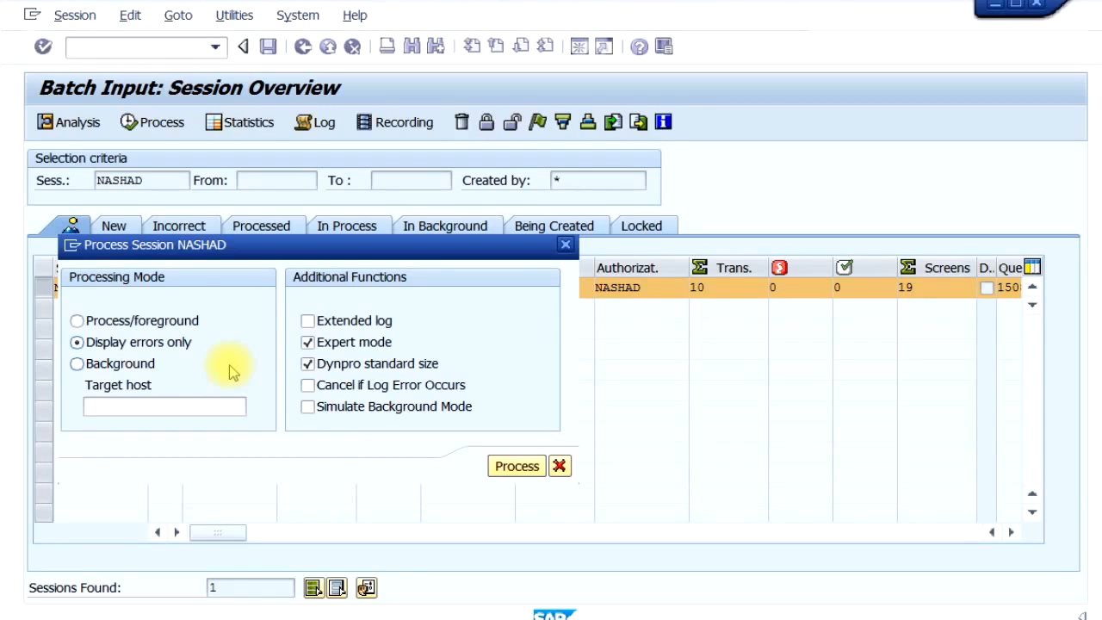
click(518, 470)
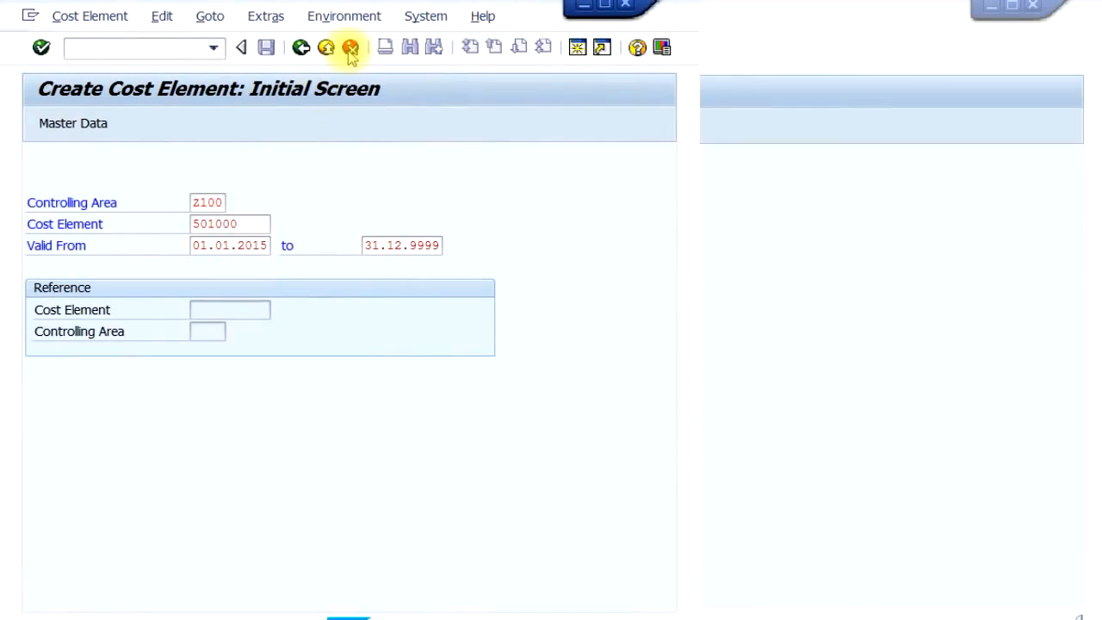
- Exit the create transactions for the existing cost elements 501000 and 502000, keeping the batch input data each time
click(350, 49)
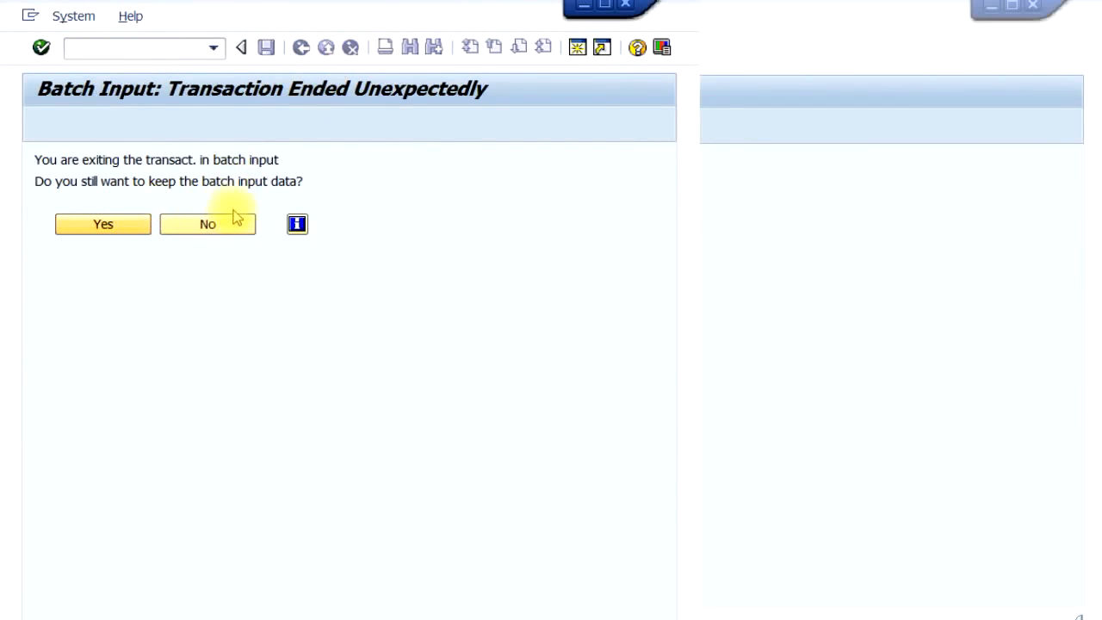
click(125, 232)
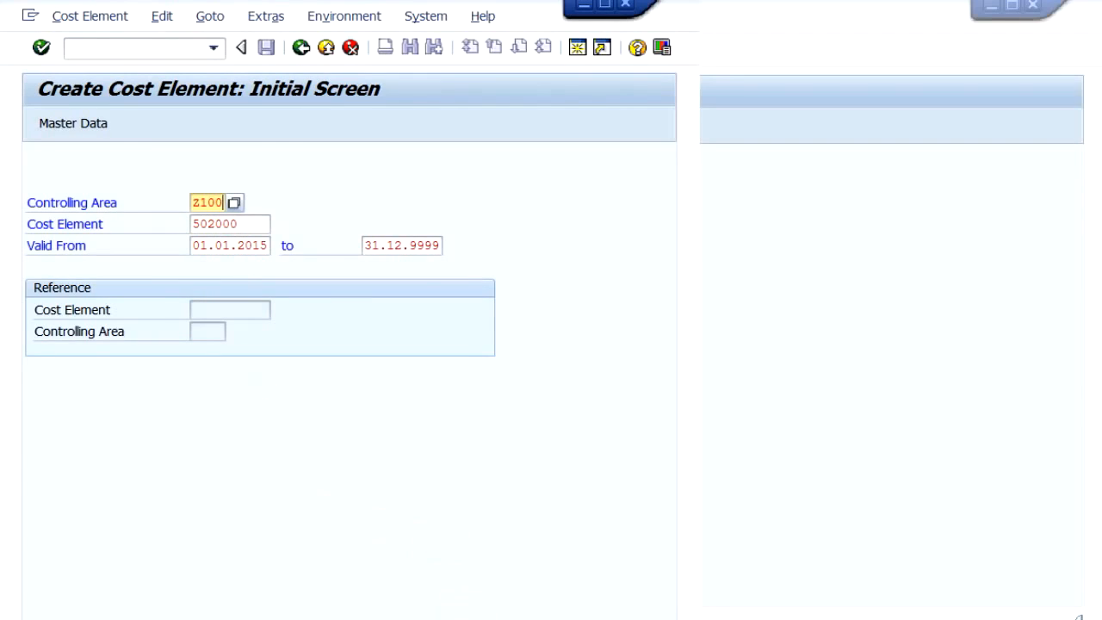
key(Return)
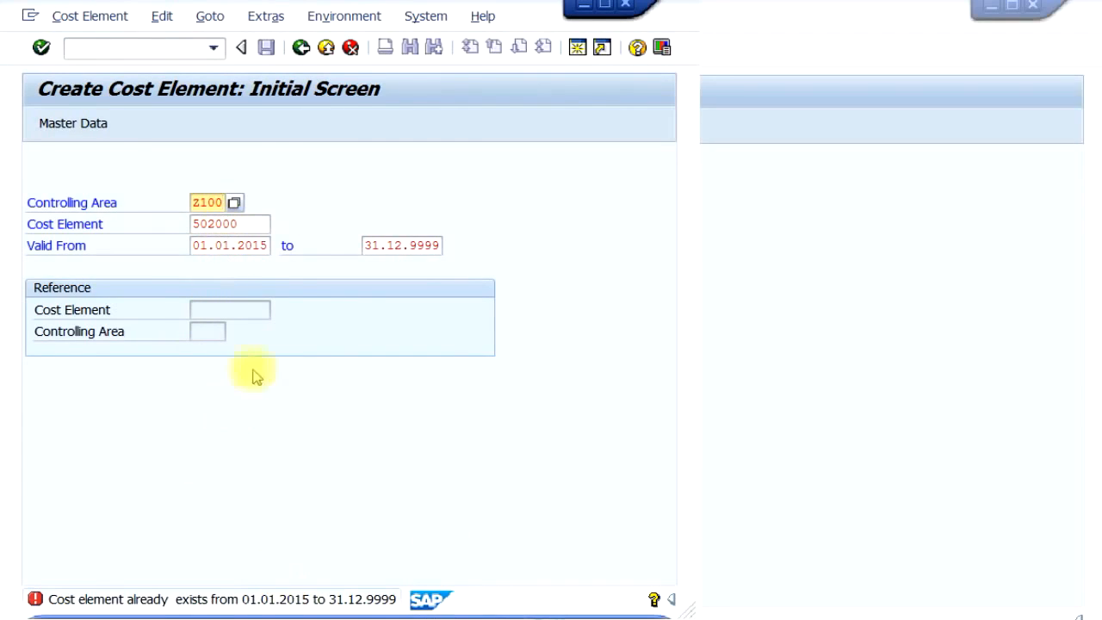
click(352, 47)
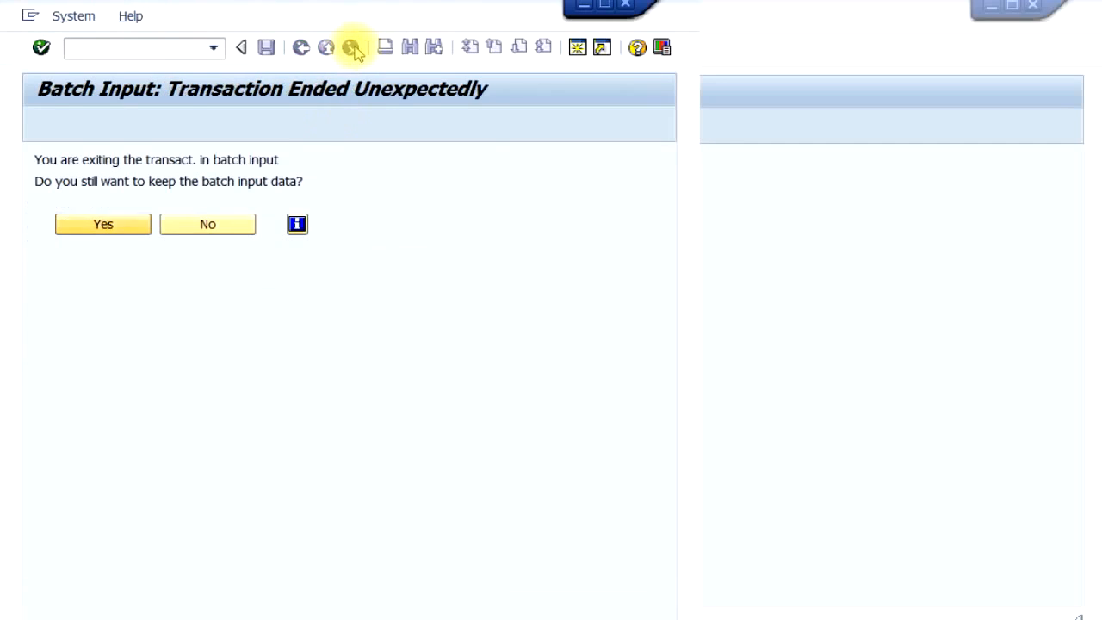
click(103, 227)
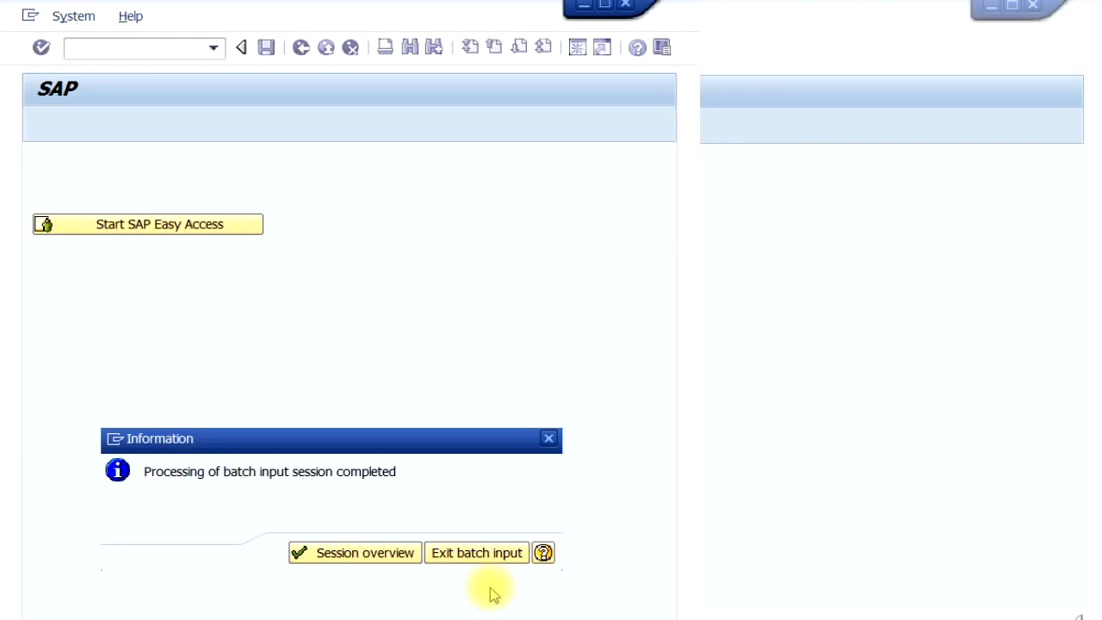
- Return to the session overview and check the session's counts of incorrect and processed transactions
click(362, 555)
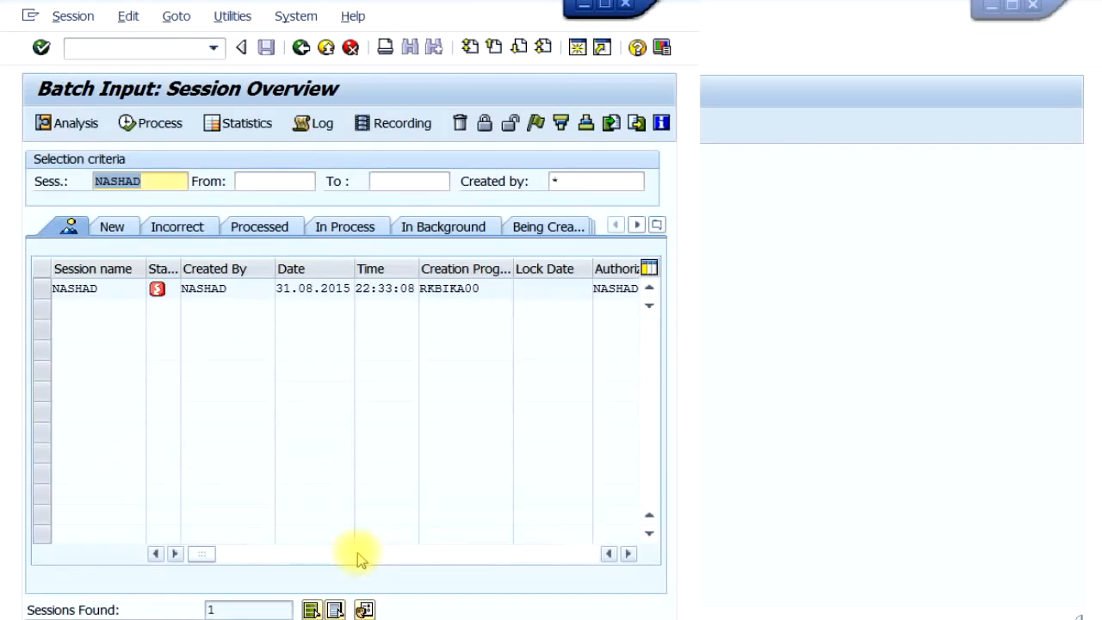
click(472, 556)
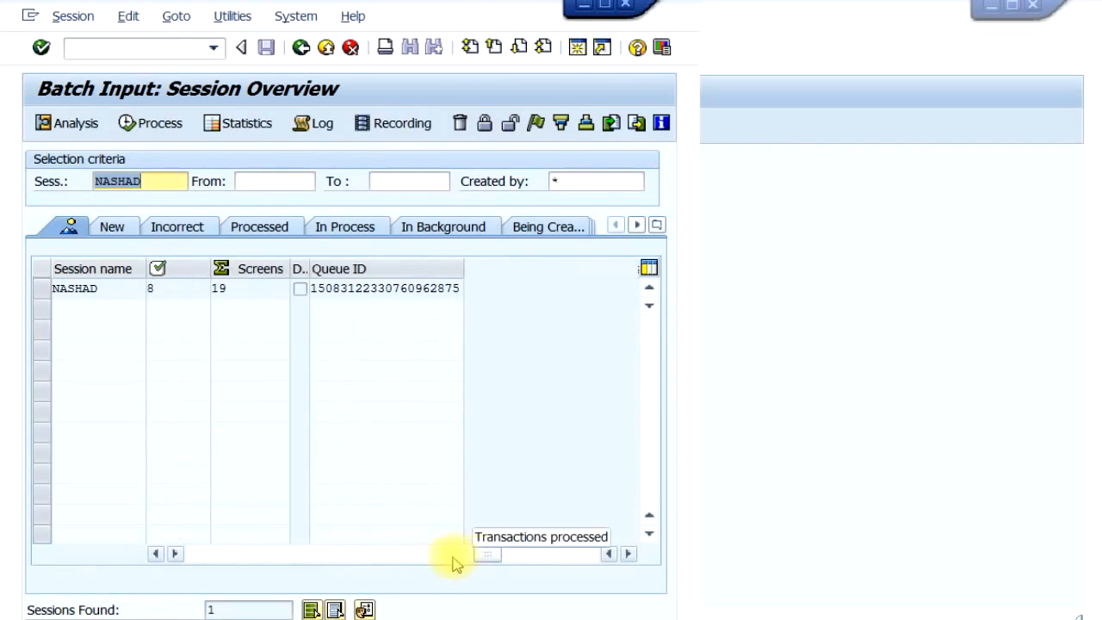
drag(490, 562, 473, 559)
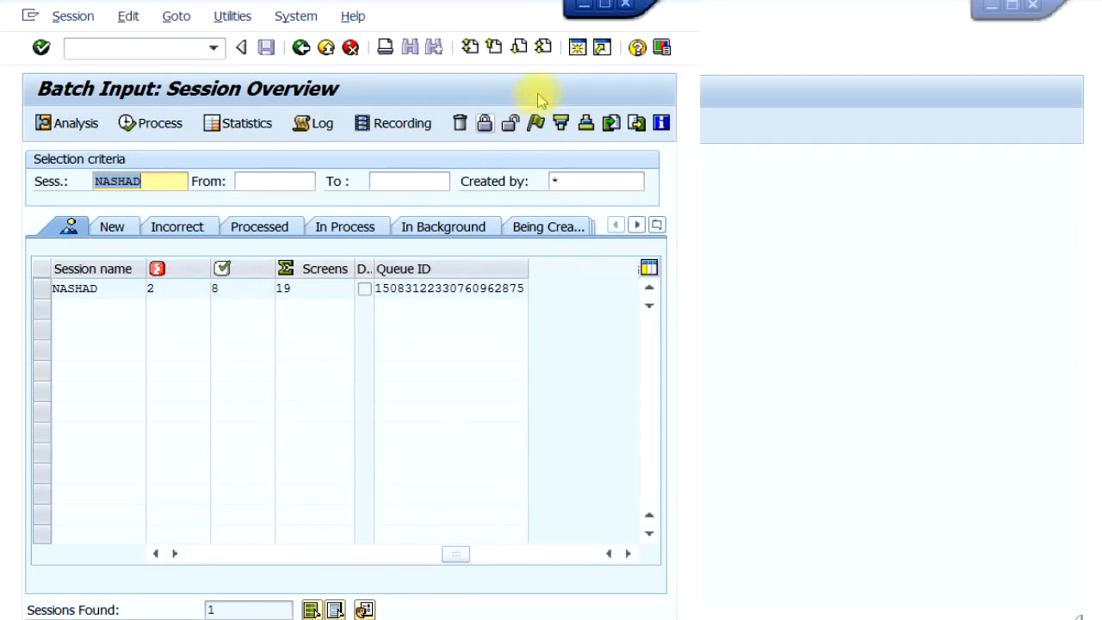
- Switch to the session showing the G/L account and start the Display Cost Element transaction there
click(584, 10)
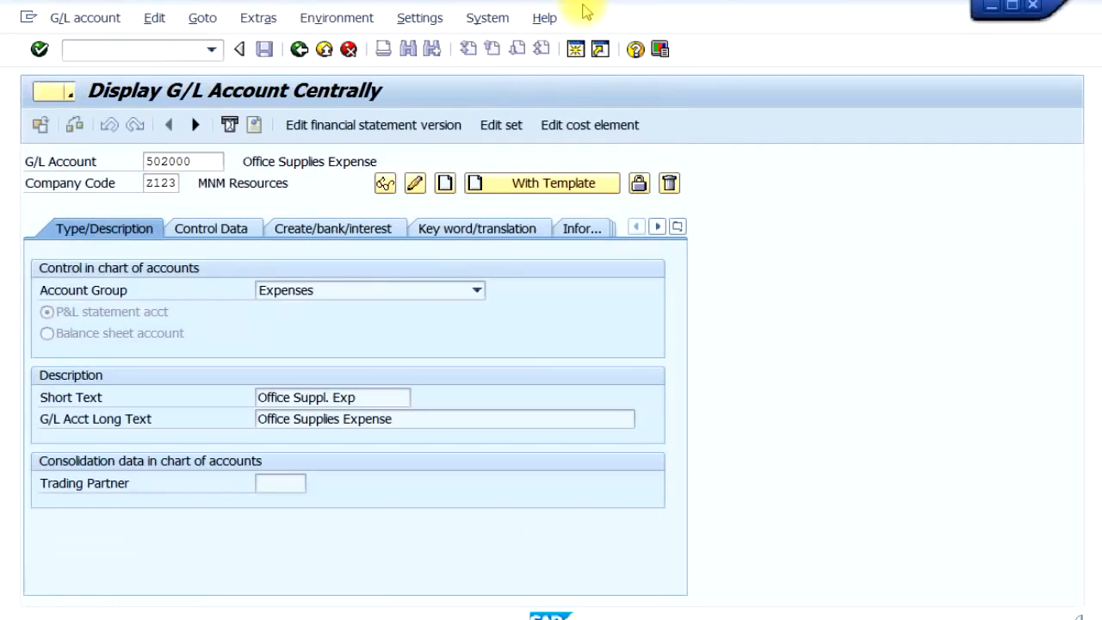
click(168, 54)
text(/)
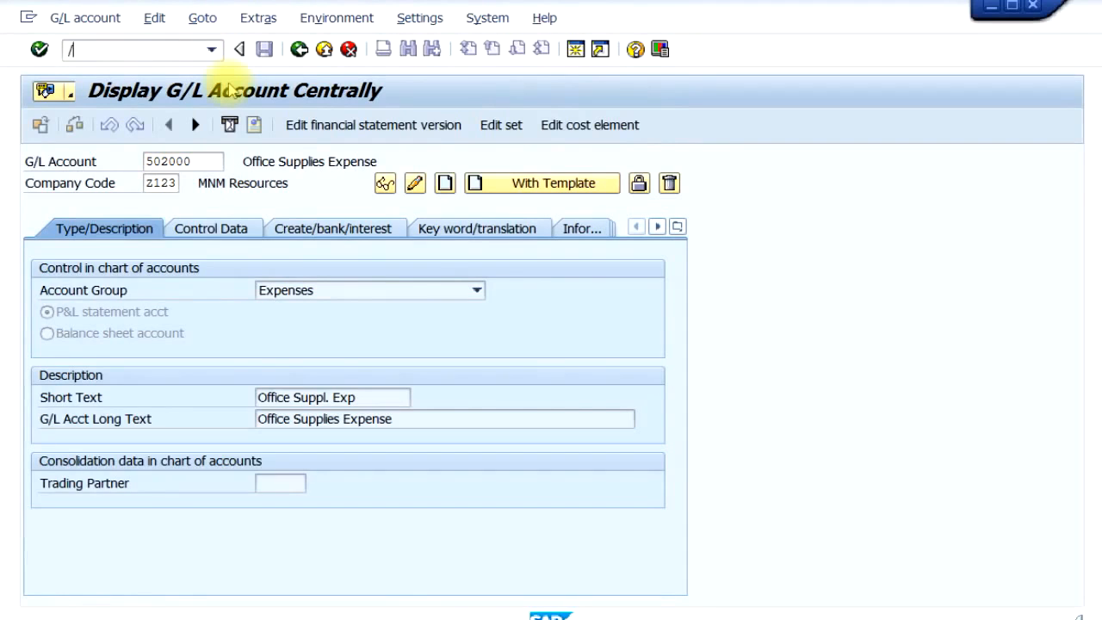
text(nka03)
key(Return)
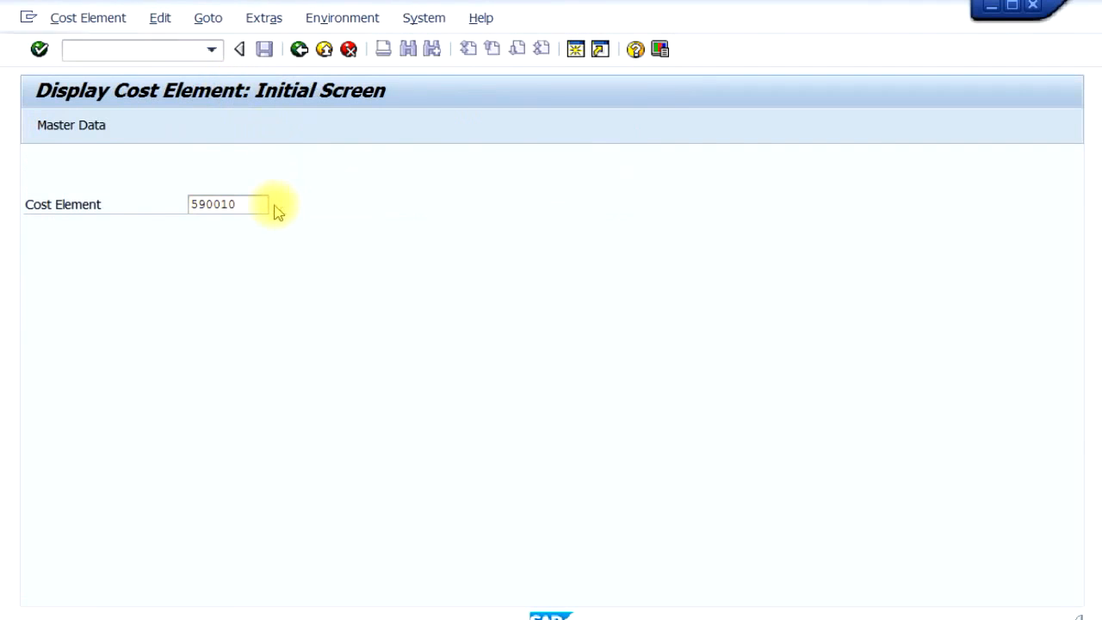
- List all cost elements in chart of accounts ZCOA, review the entries, and choose 505000 for display
click(229, 209)
key(F4)
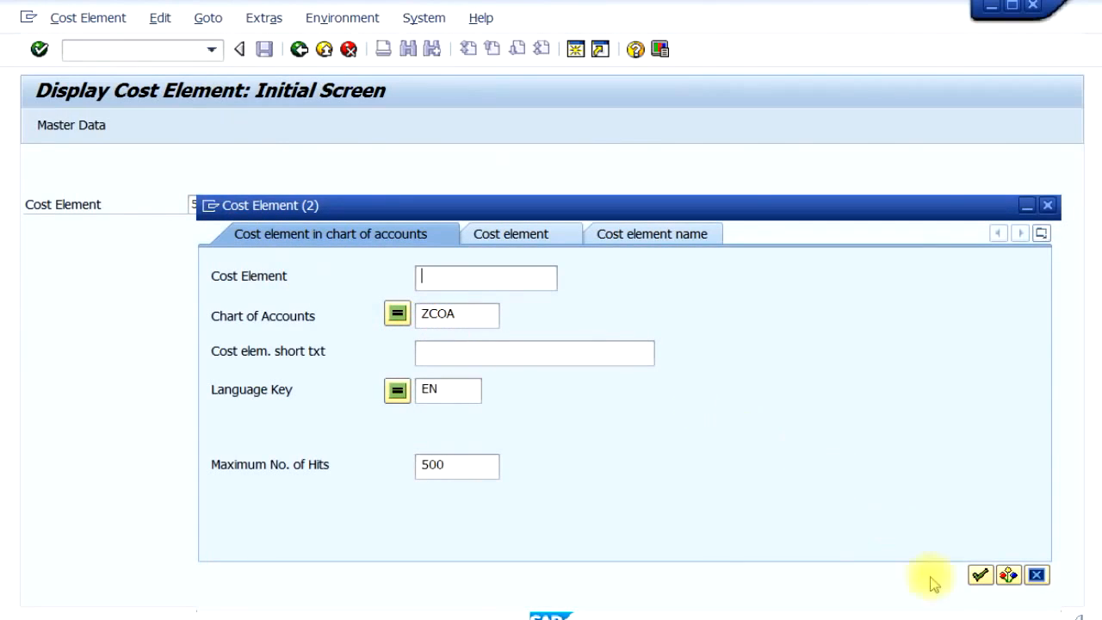
click(980, 574)
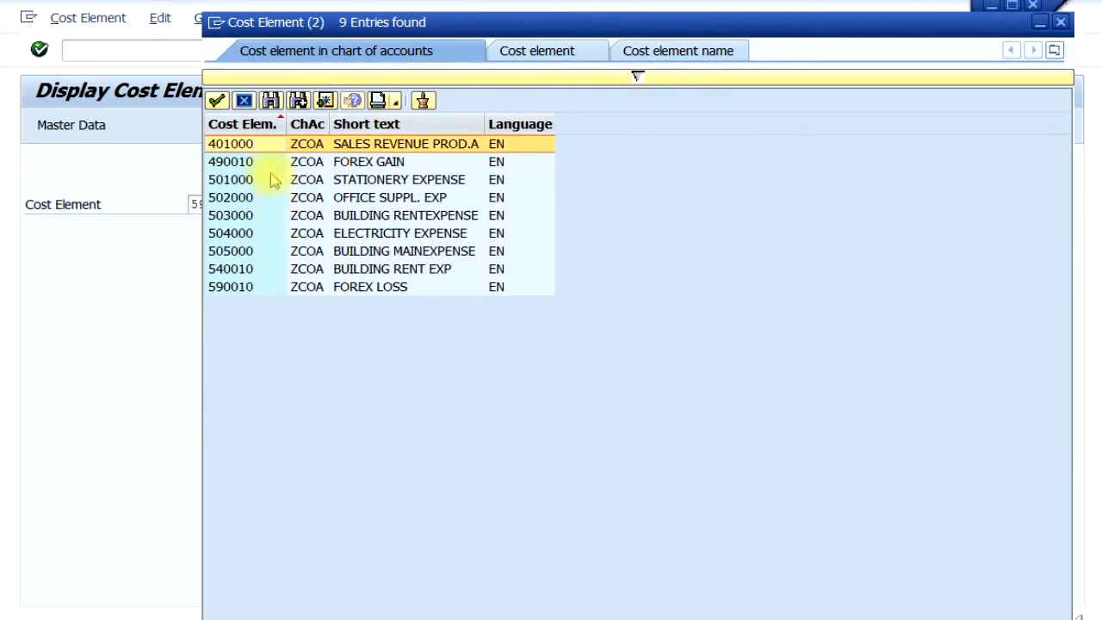
click(226, 180)
click(228, 196)
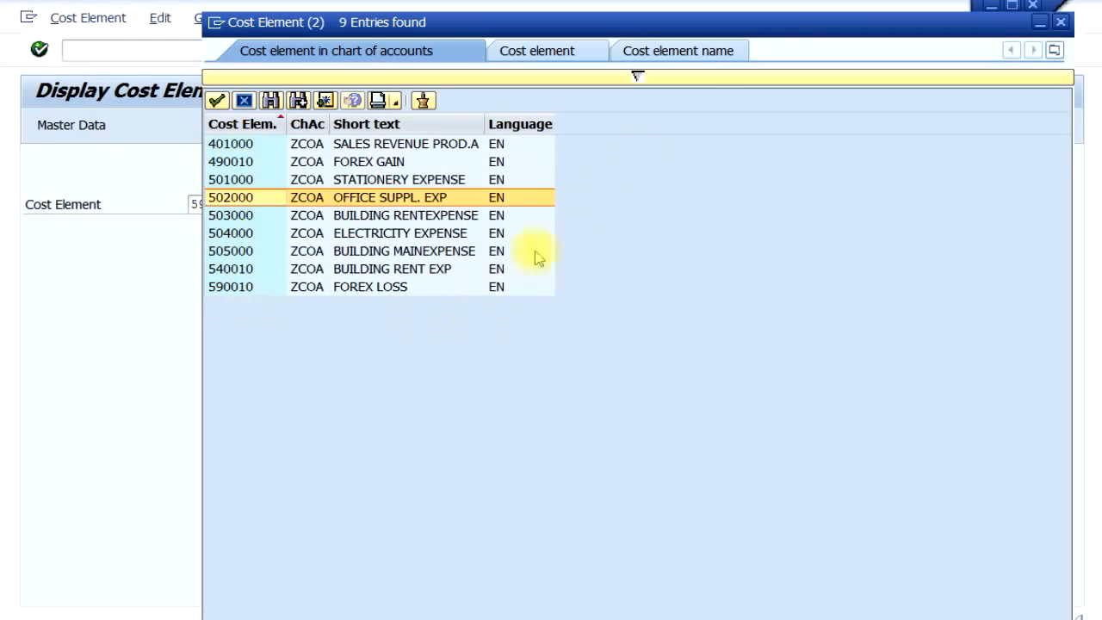
drag(730, 35, 679, 64)
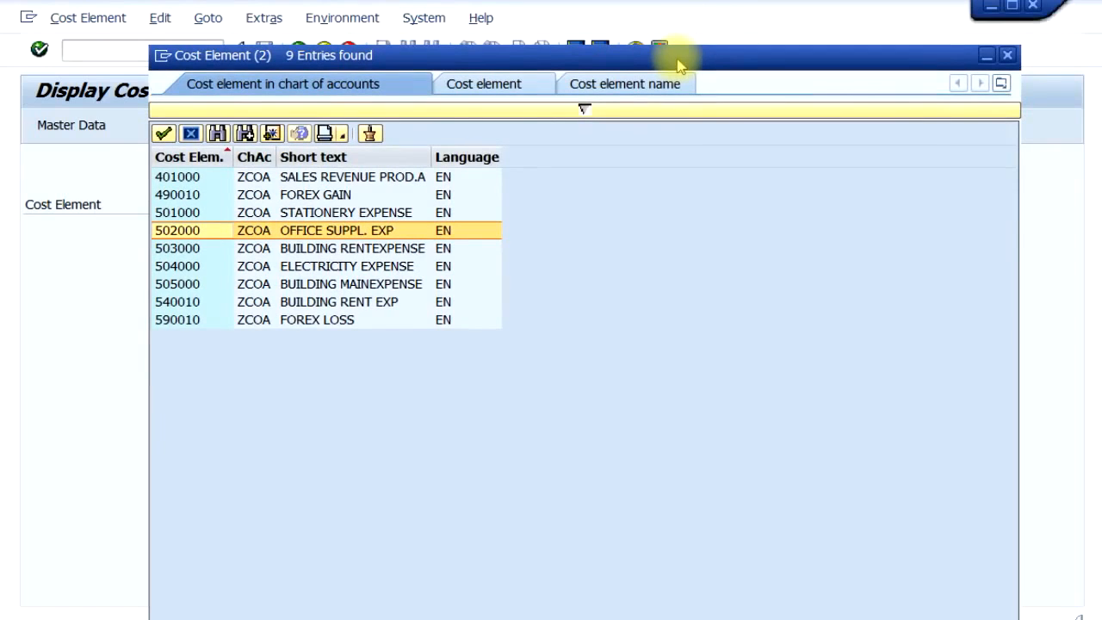
double_click(174, 286)
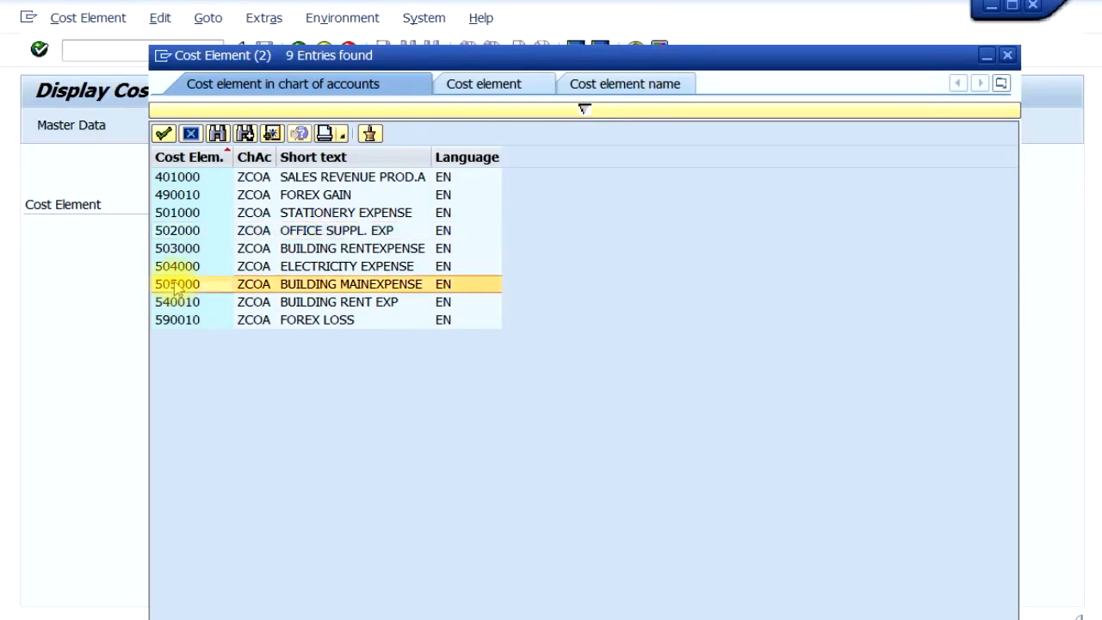
key(Return)
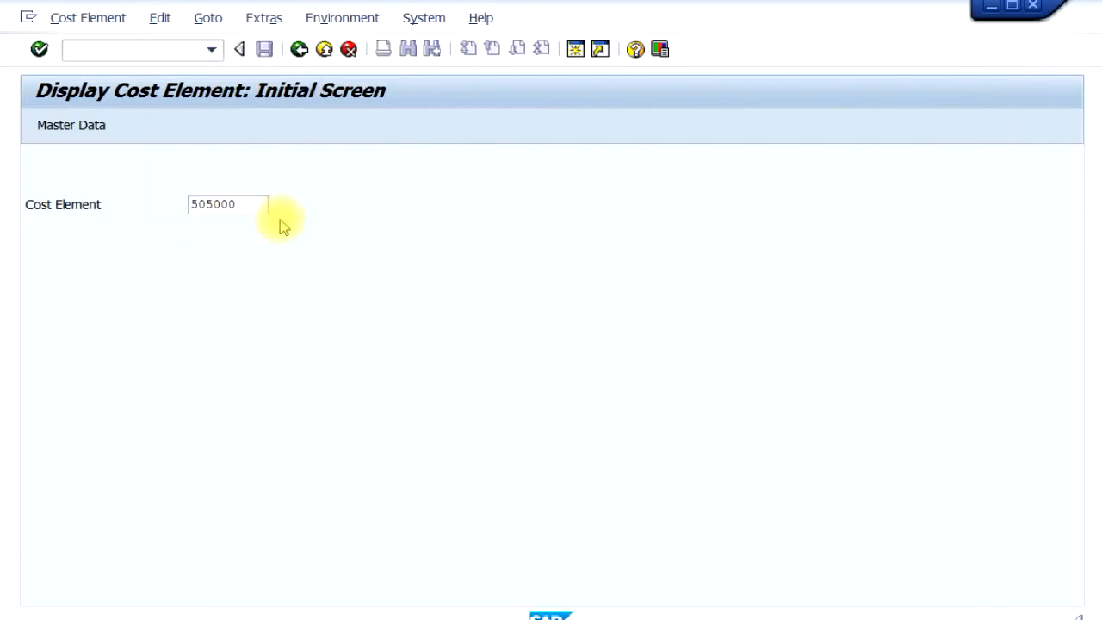
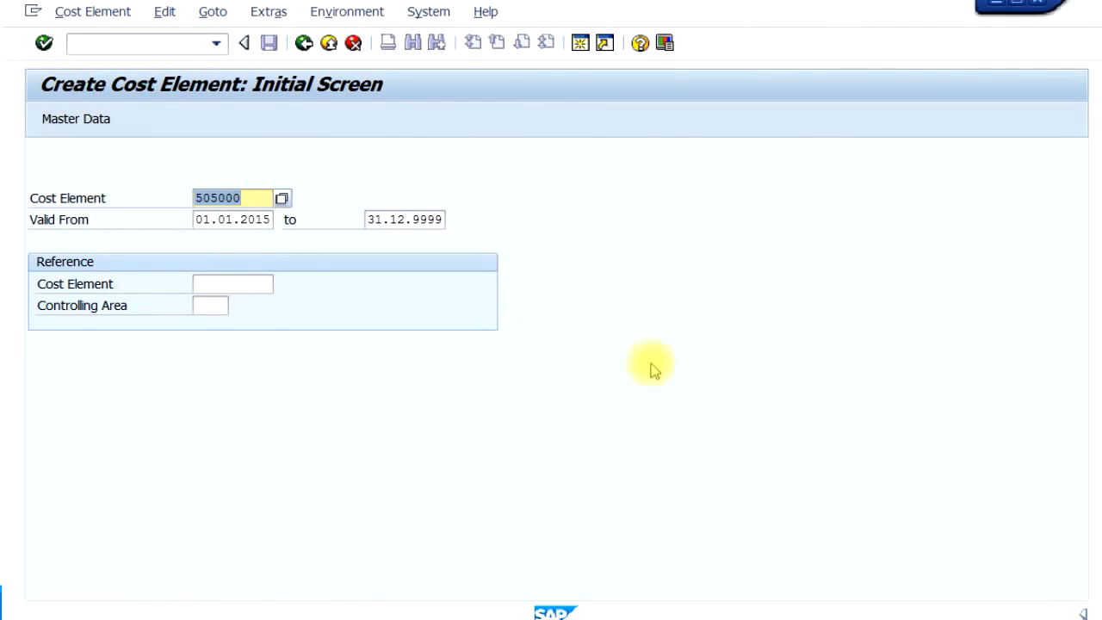
- Begin cost element 801000 with the default validity dates and name it "Alloc Salary Exp"
text(801000)
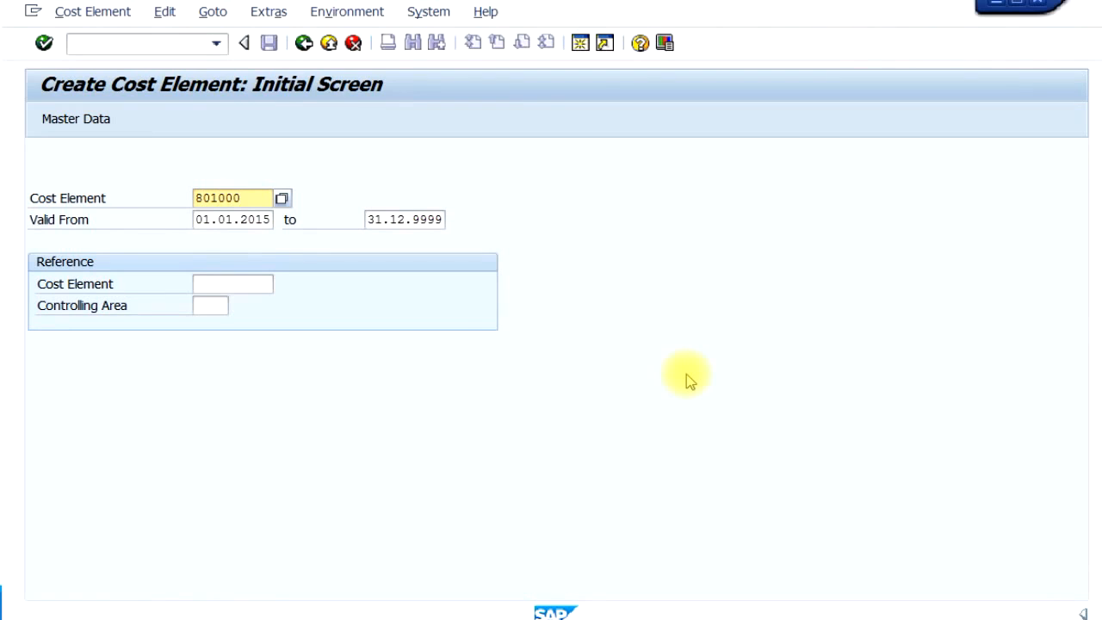
key(Return)
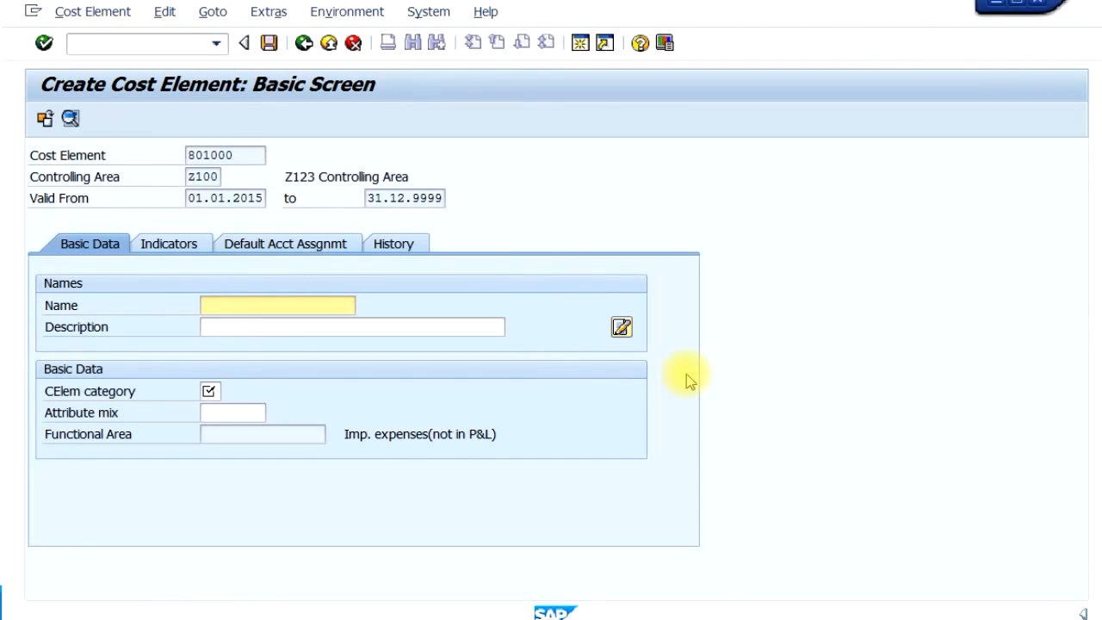
text(Alloc Salary Exp)
- Enter "Allocation of Salary Expenses" as the description of cost element 801000
key(Tab)
text(A)
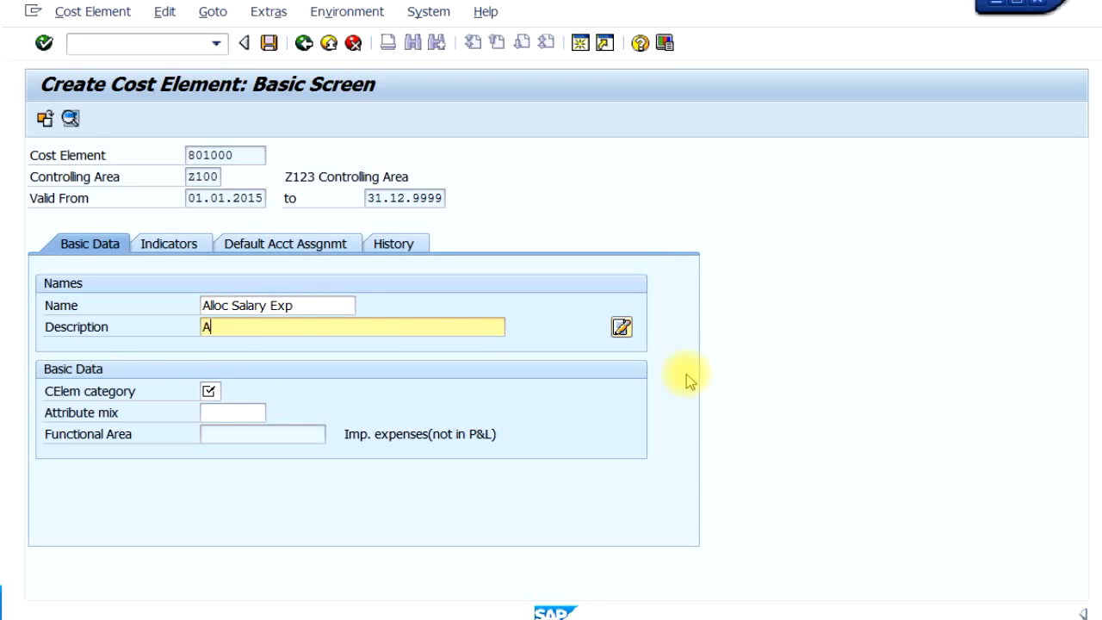
text(llocation of Salae)
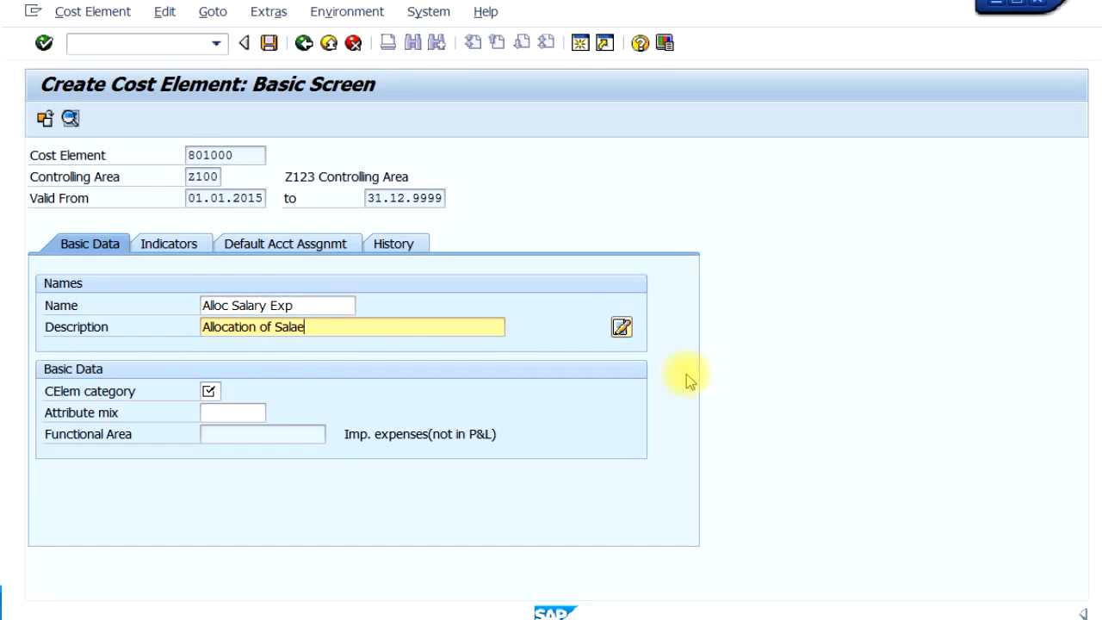
key(BackSpace)
text(ary)
key(BackSpace)
key(BackSpace)
key(BackSpace)
key(BackSpace)
key(BackSpace)
text(ary Expenses)
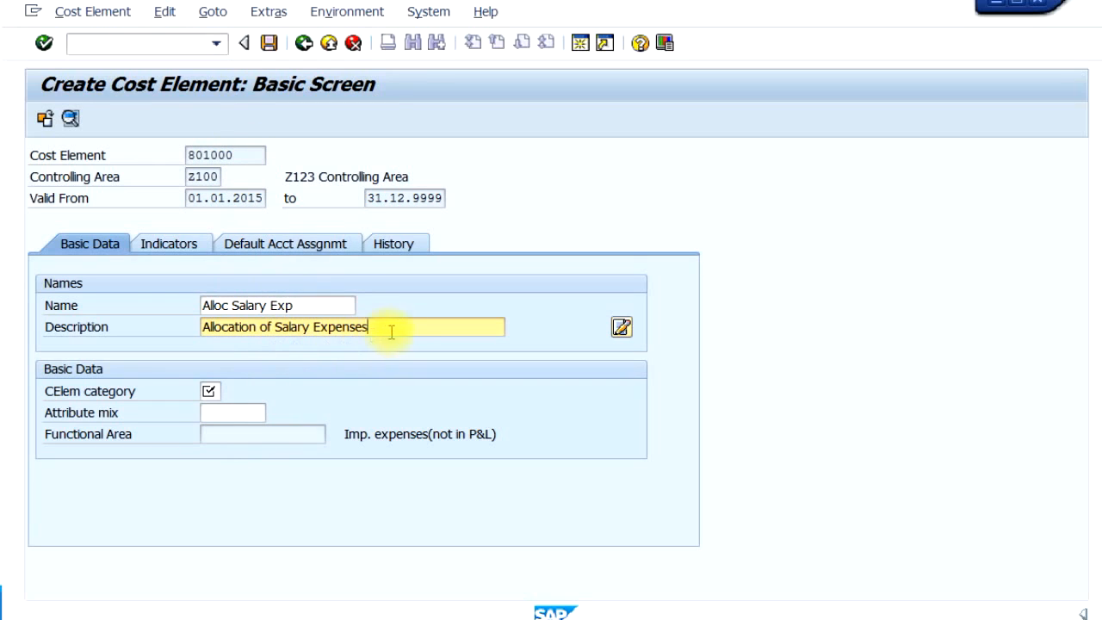
- Assign cost element category 42 (Assessment) from the list of possible categories and save cost element 801000
click(211, 392)
text(1)
key(Return)
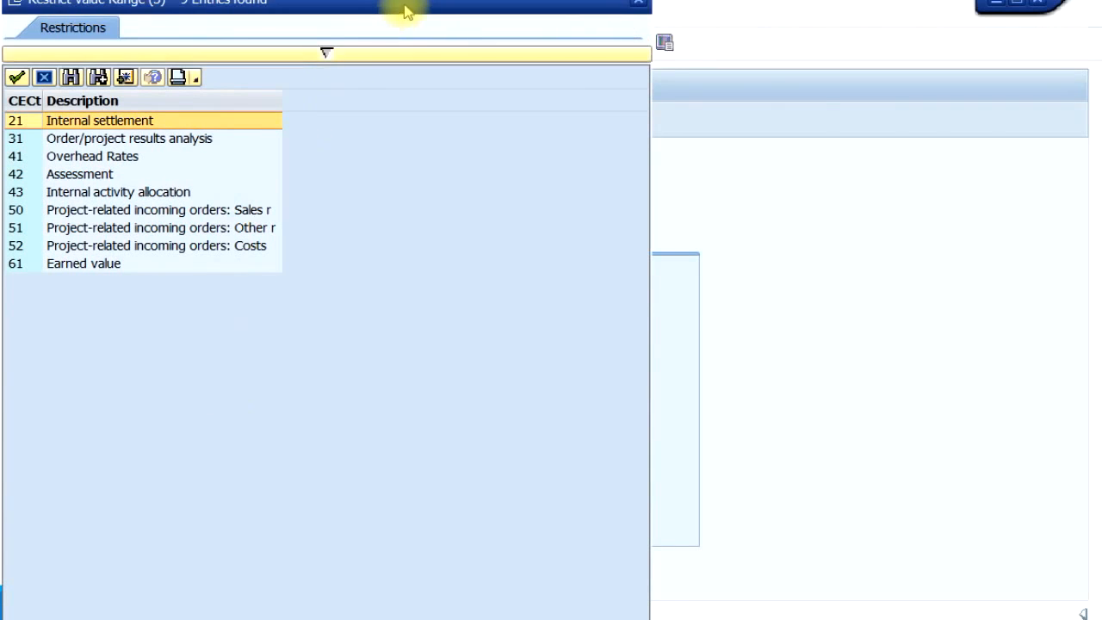
drag(407, 12, 740, 67)
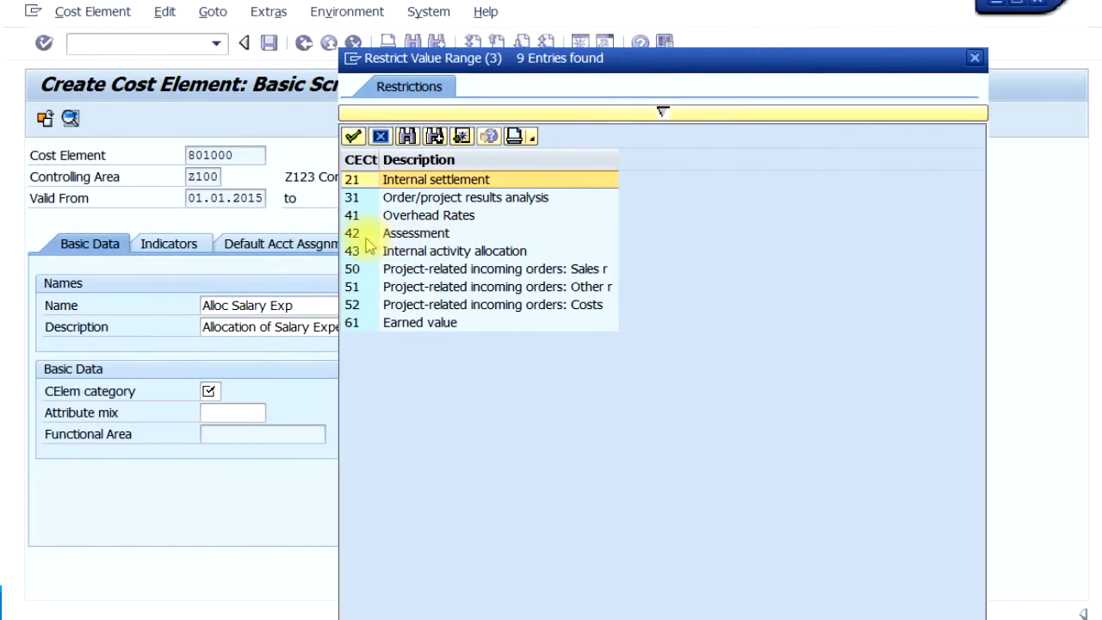
click(363, 234)
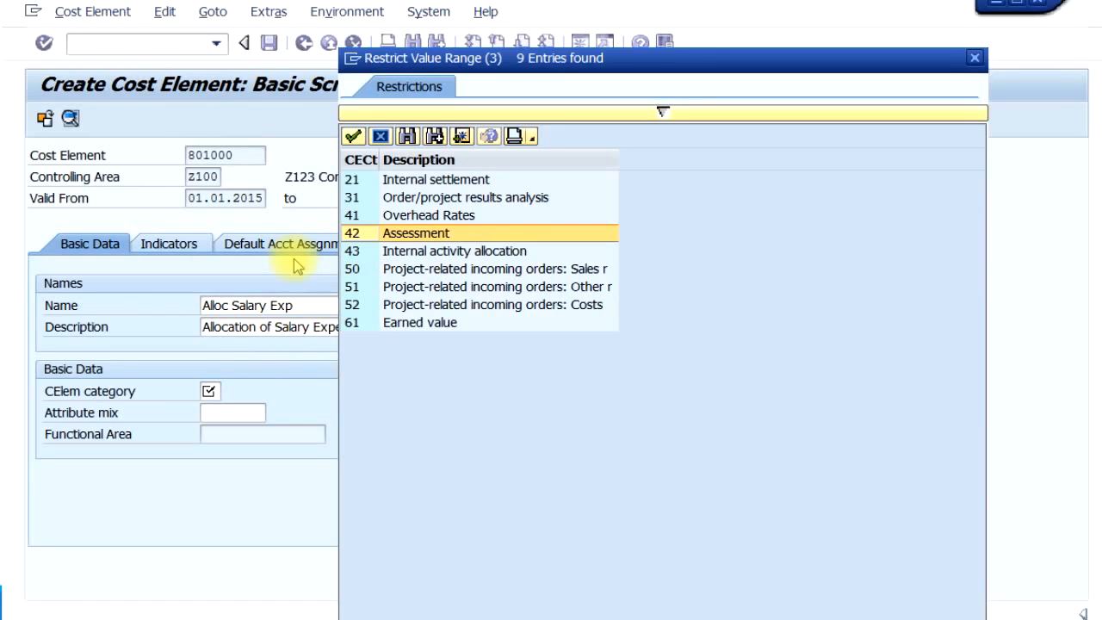
double_click(364, 239)
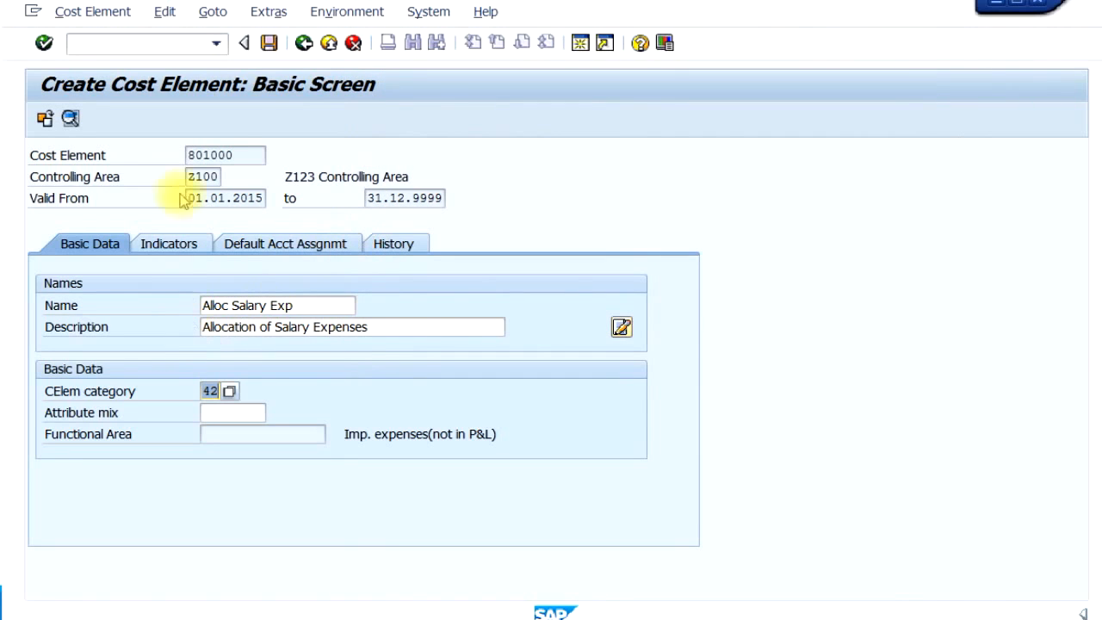
click(268, 43)
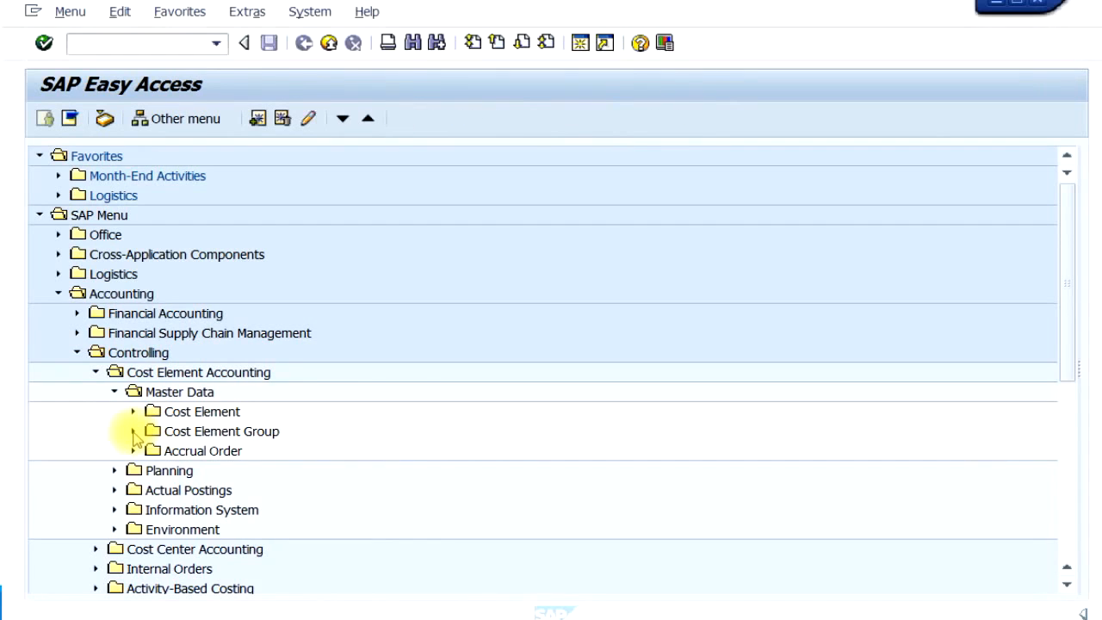
- Start the Create transaction for cost element groups (KAH1) and open the structure of a new group EXPS
click(133, 432)
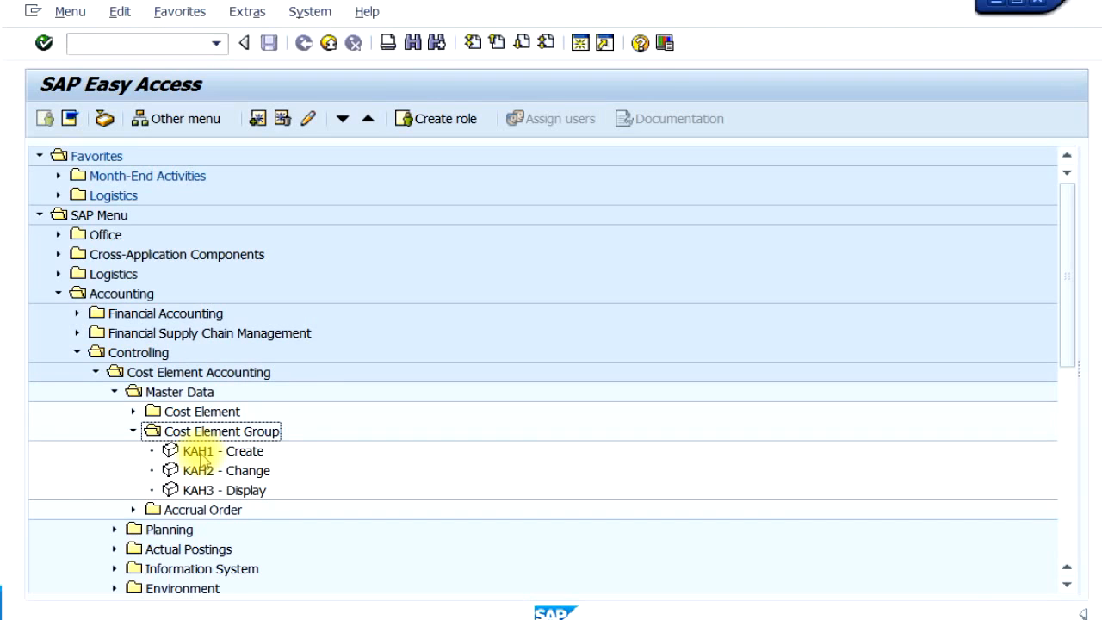
double_click(200, 454)
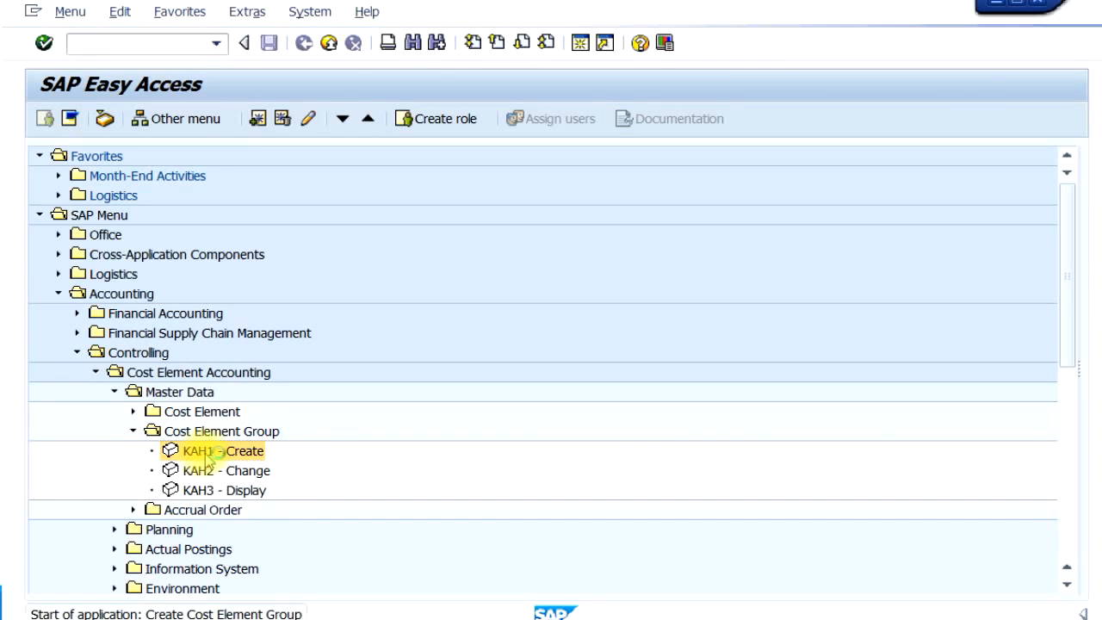
text(EX)
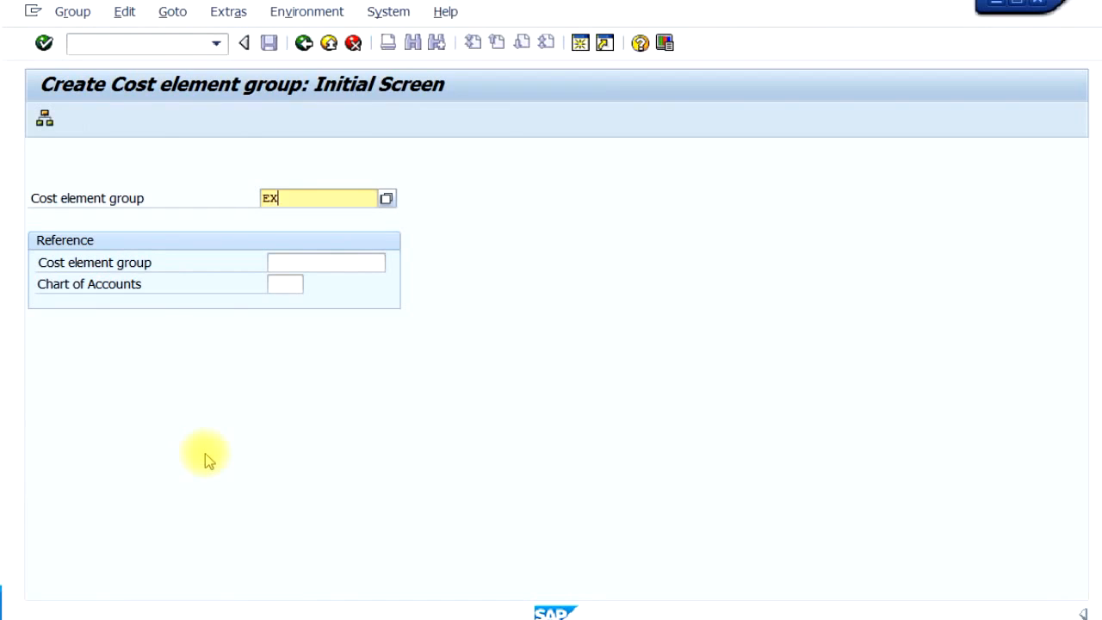
text(PS)
key(Return)
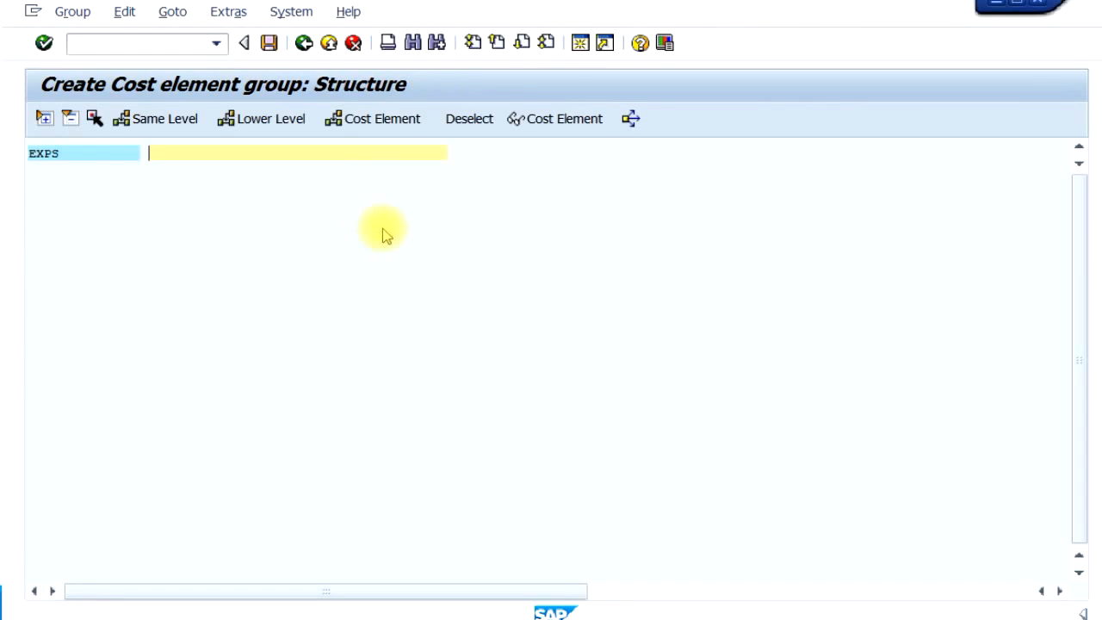
- Describe the cost element group EXPS as "Expenses Group"
text(Cost Element)
key(BackSpace)
key(BackSpace)
key(BackSpace)
key(BackSpace)
key(BackSpace)
key(BackSpace)
key(BackSpace)
key(BackSpace)
key(BackSpace)
key(BackSpace)
key(BackSpace)
key(BackSpace)
text(Expenses Group)
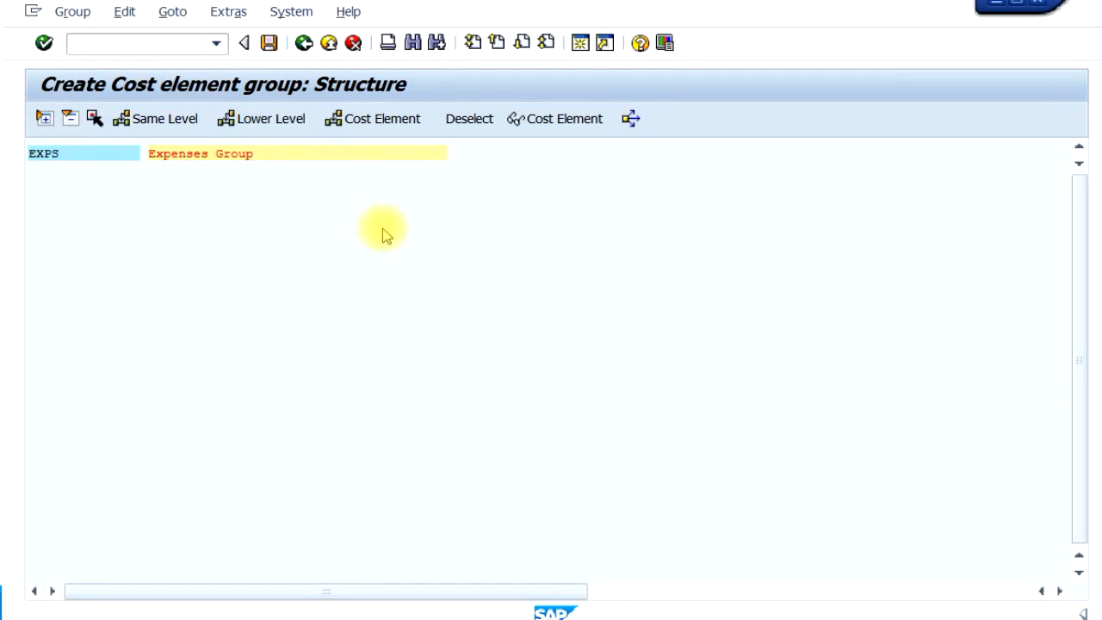
- Insert the cost element range 500000 to 599999 under the group EXPS
click(92, 159)
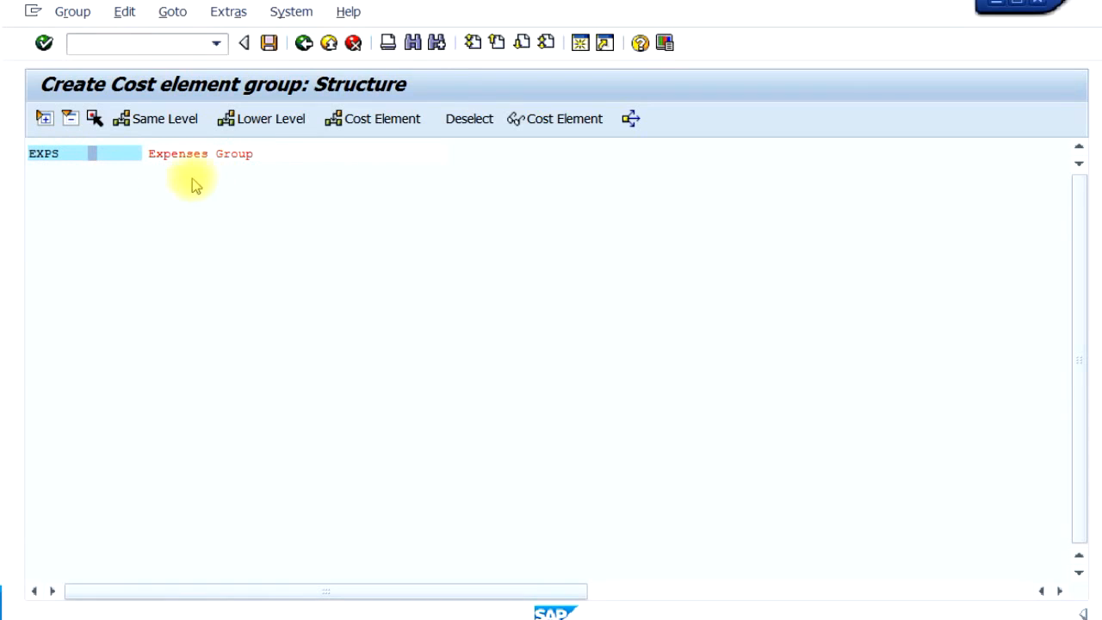
click(107, 155)
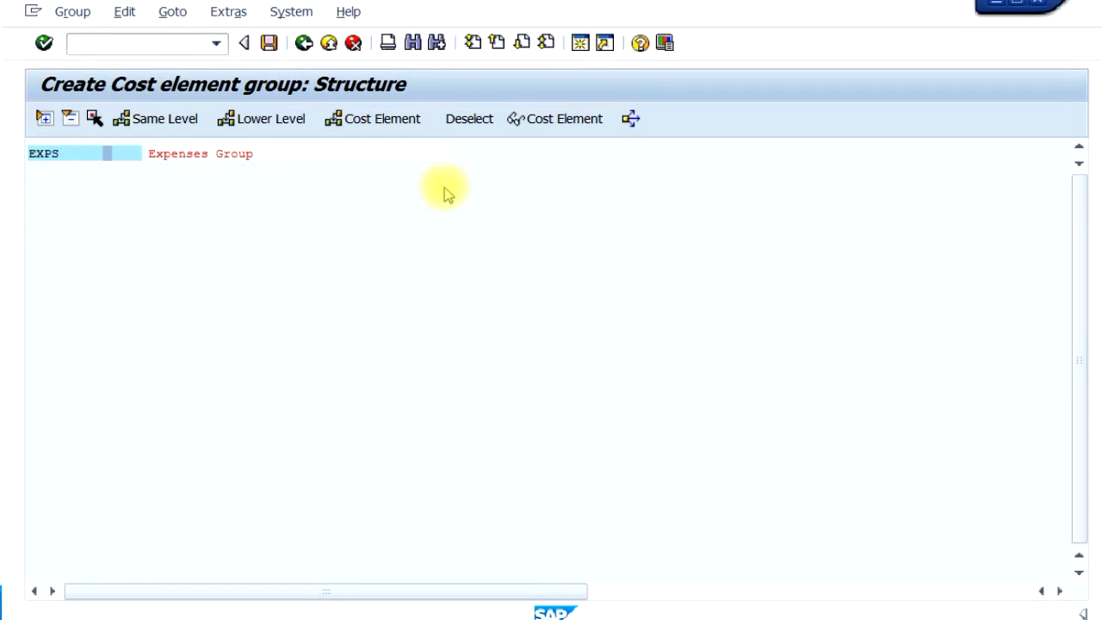
click(386, 124)
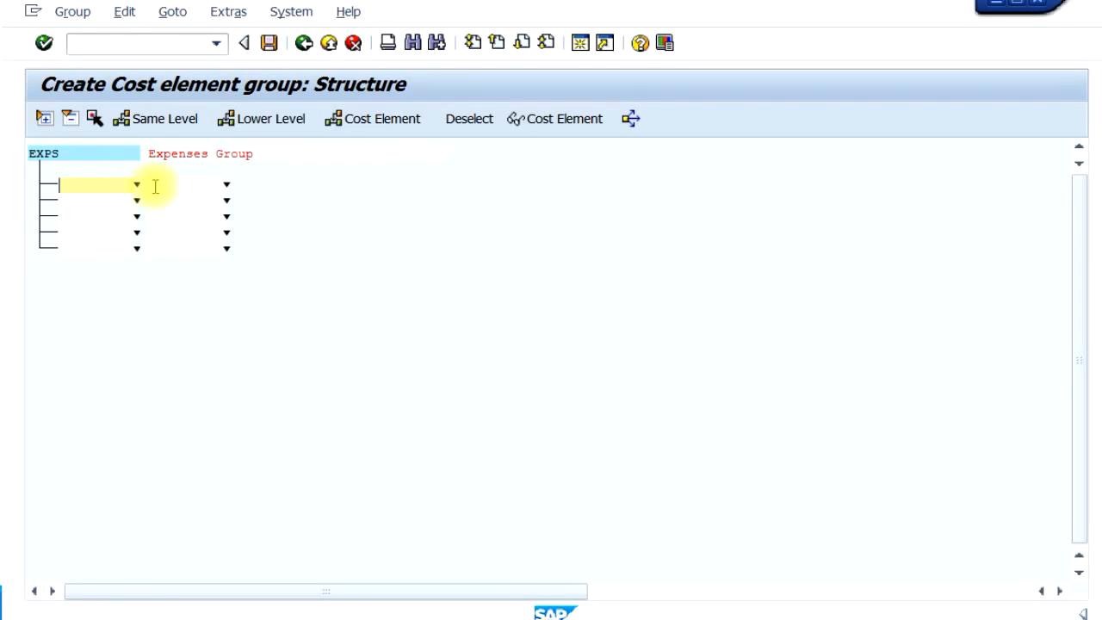
text(500)
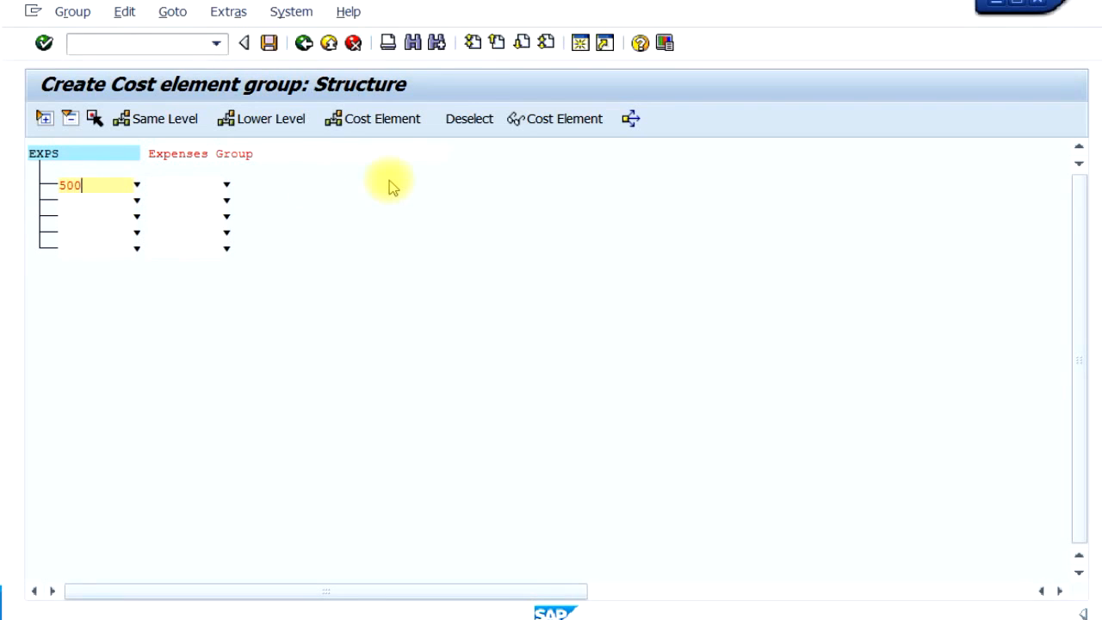
text(000)
key(Tab)
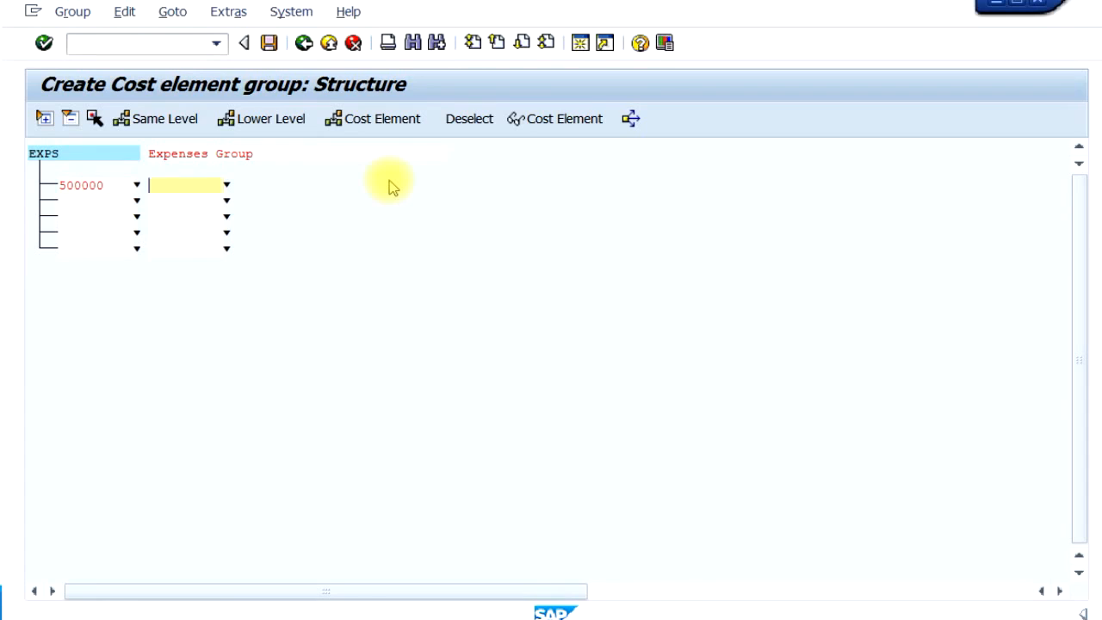
text(599999)
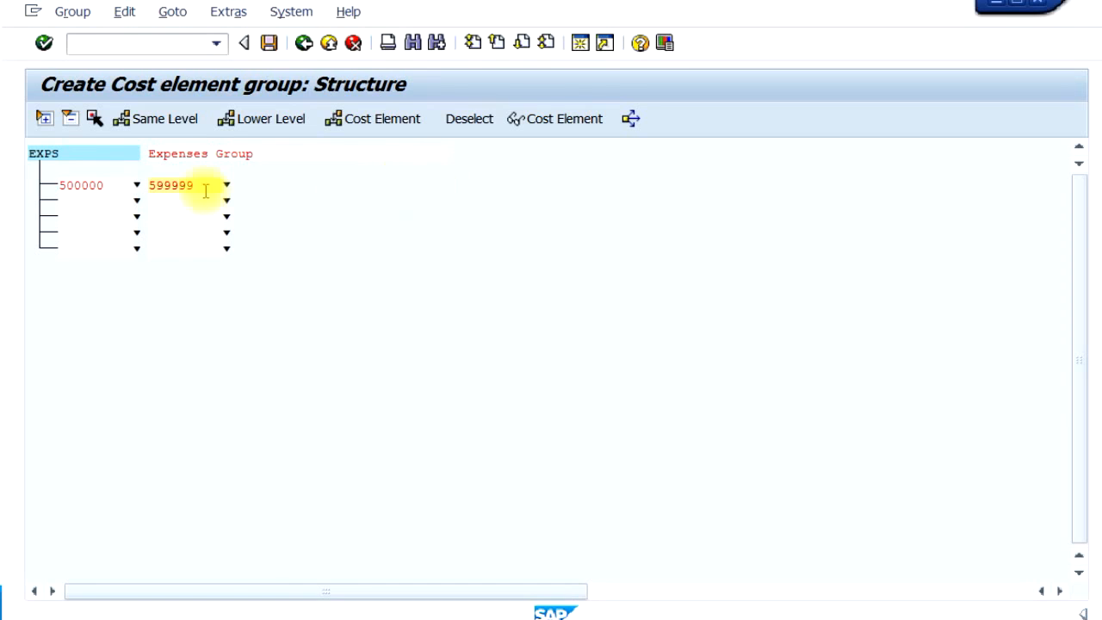
- Display the individual cost elements contained in the group's range and save the group
click(562, 117)
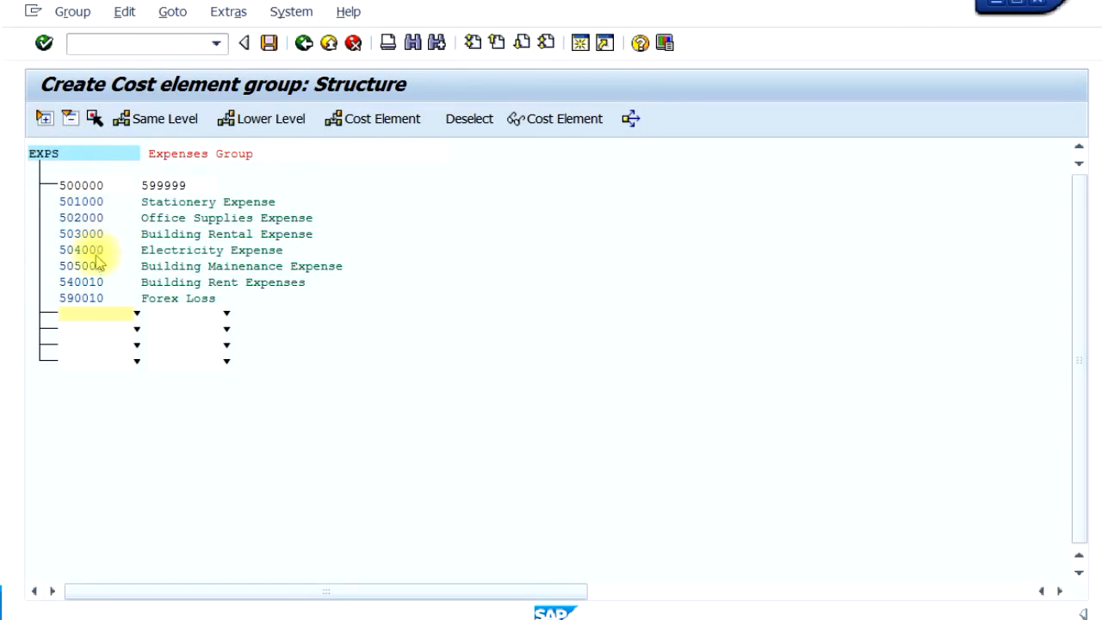
click(269, 45)
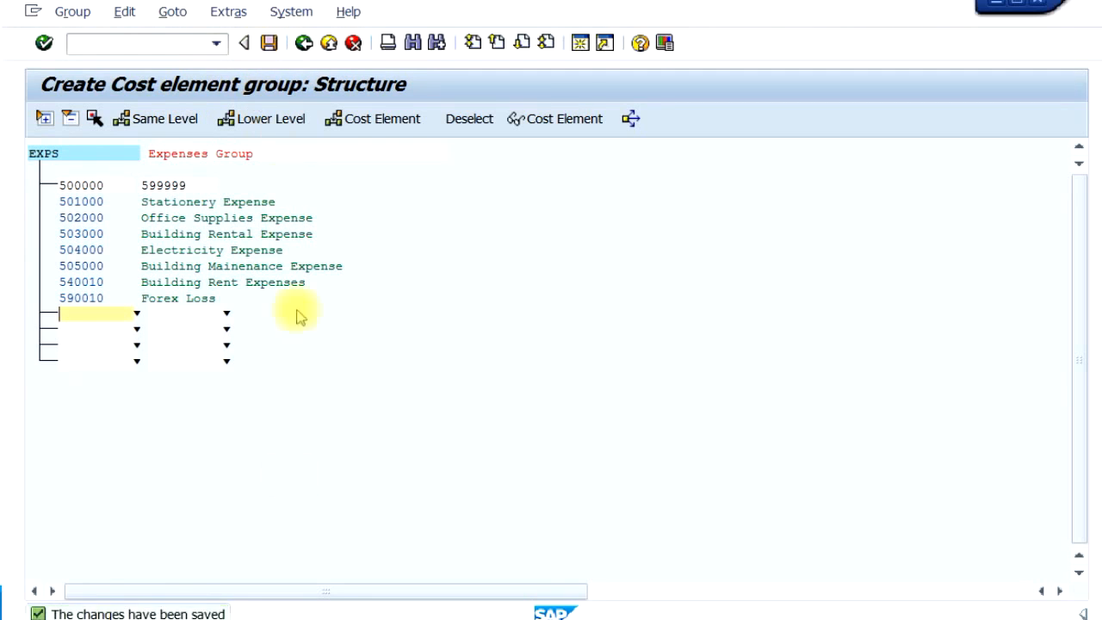